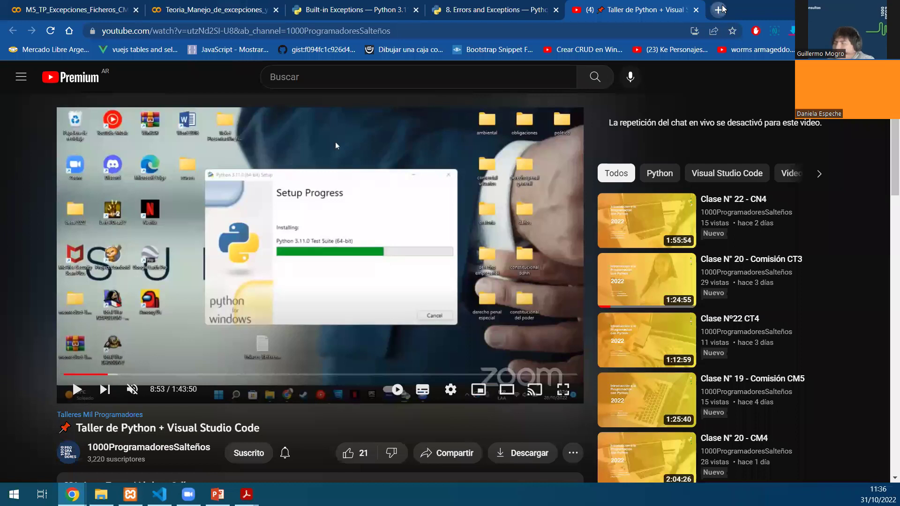
- Open Google Drive in a new browser tab and create a folder named "Proyecto CM1" in Mi unidad
text(drive)
key(Return)
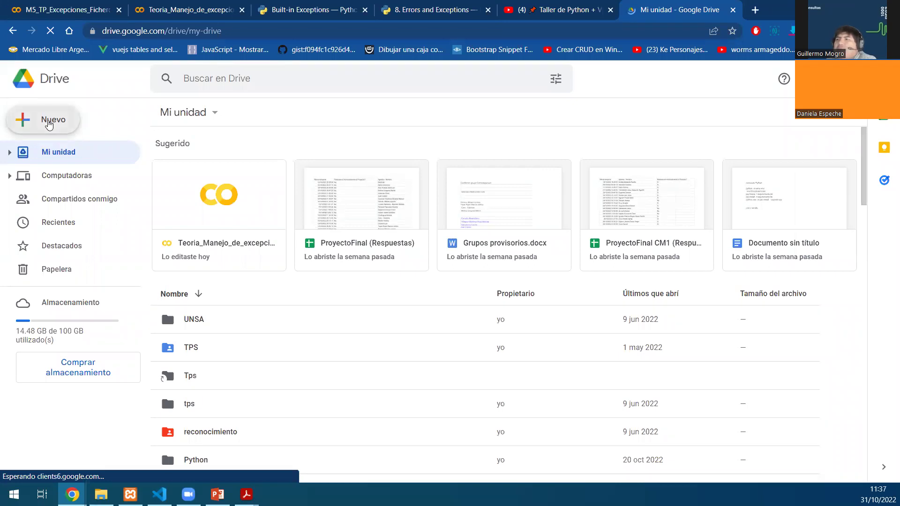
click(49, 123)
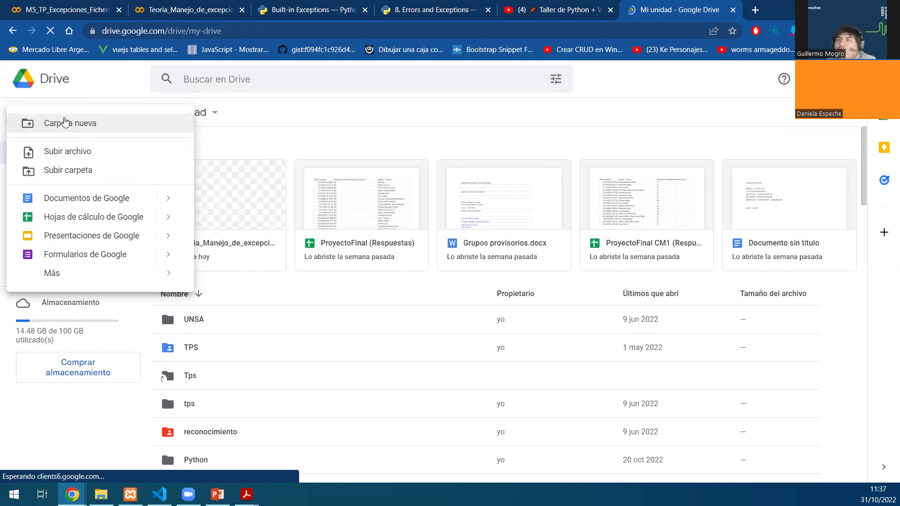
click(92, 125)
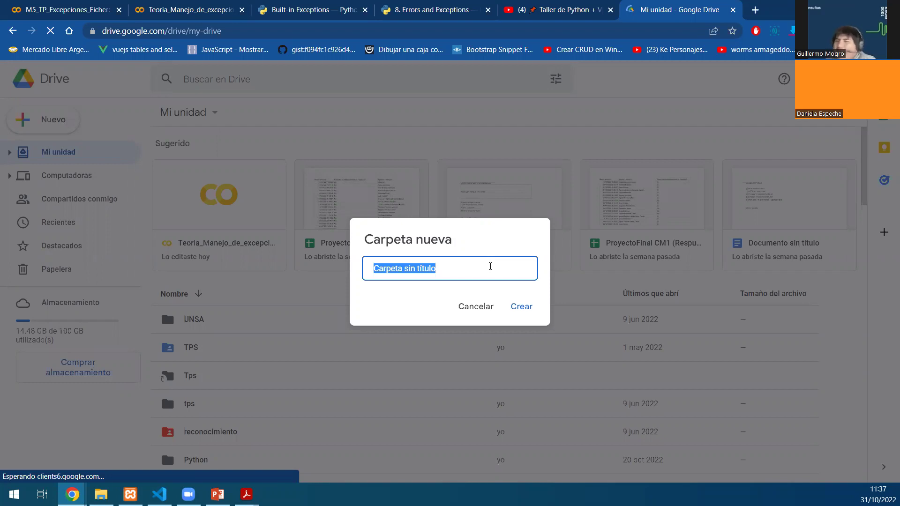
click(490, 266)
key(BackSpace)
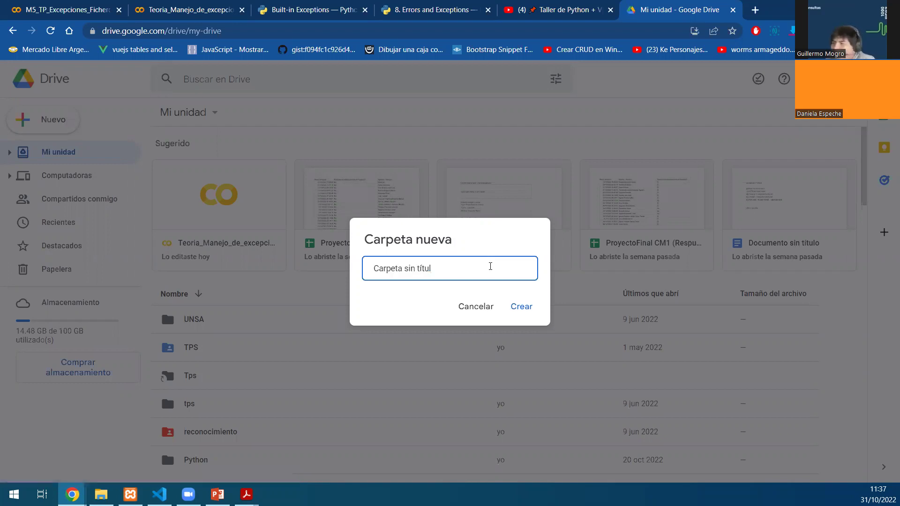
key(BackSpace)
key(BackSpace)
key(BackSpace)
key(BackSpace)
key(BackSpace)
key(BackSpace)
key(BackSpace)
key(BackSpace)
key(BackSpace)
key(BackSpace)
key(BackSpace)
key(BackSpace)
key(BackSpace)
key(BackSpace)
key(BackSpace)
key(BackSpace)
key(BackSpace)
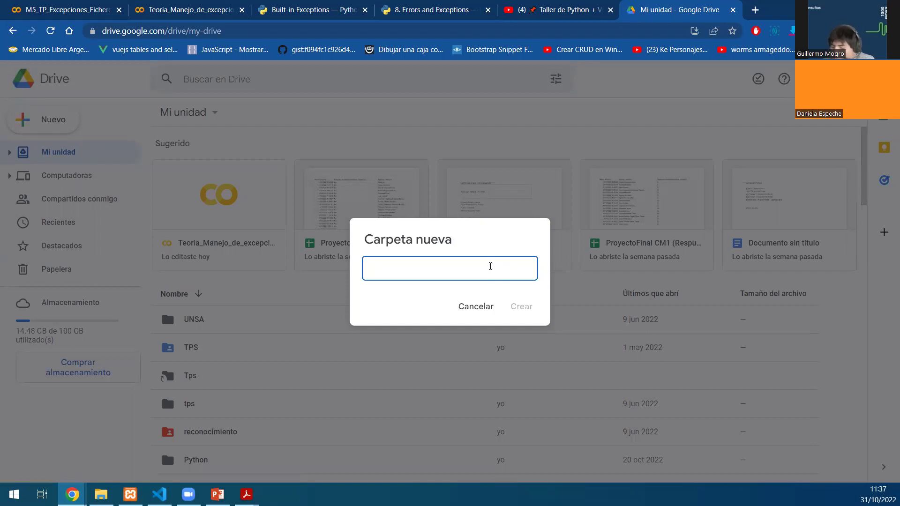
text(Proyec)
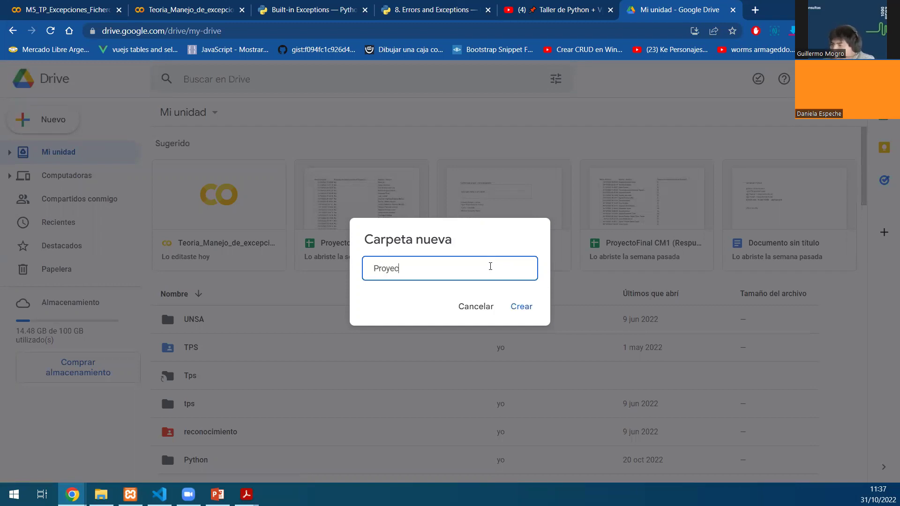
text(to CM1)
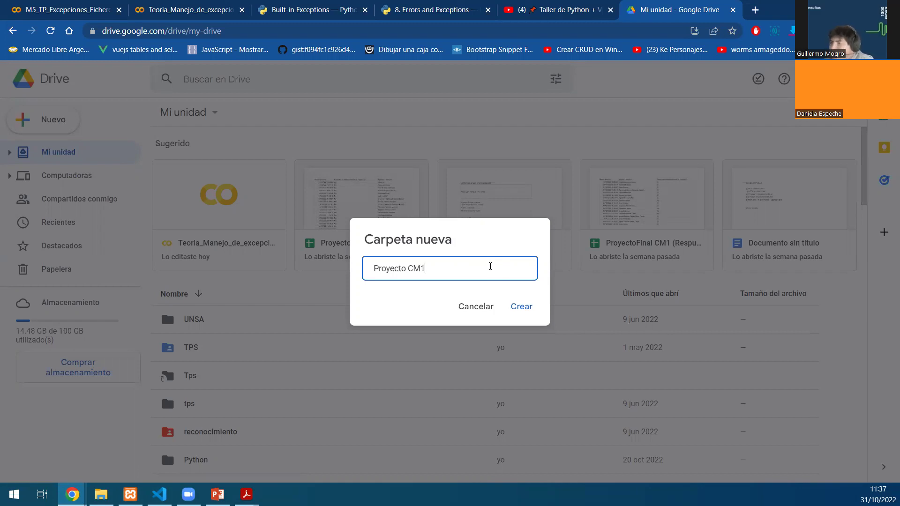
click(519, 307)
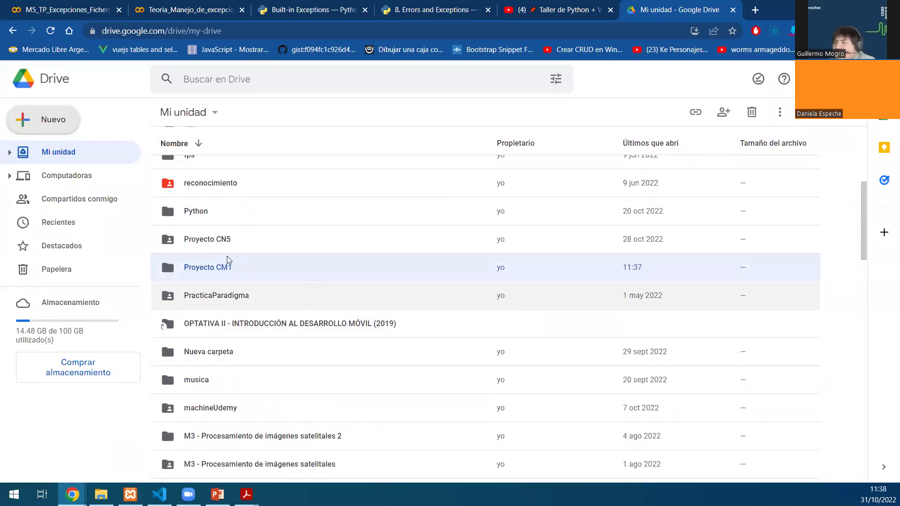
- Upload the project PDFs Proyecto_SG_Cinemar-_Com_LyM-Python-2022.docx.pdf and Proyecto_SG_Supermark-_Com_LyM-Python-2022.docx.pdf into the Proyecto CM1 folder and dismiss the upload summary
double_click(228, 266)
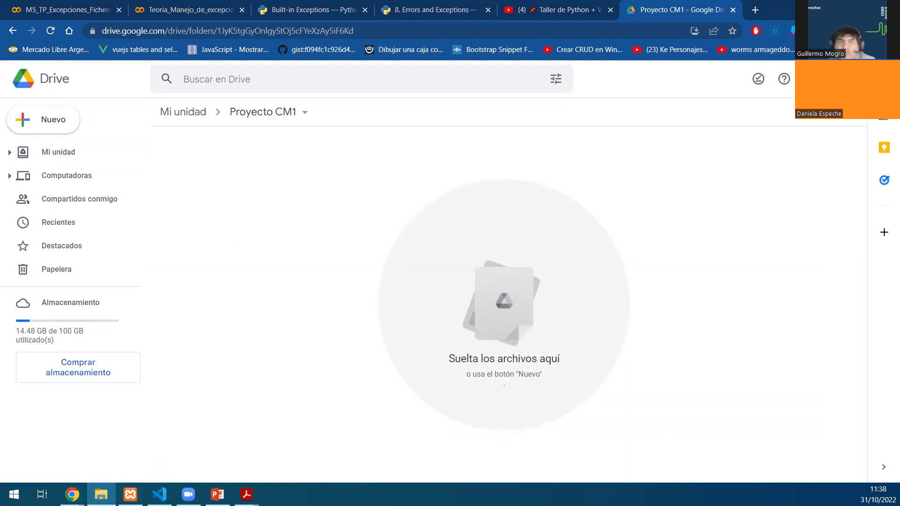
drag(202, 216, 318, 220)
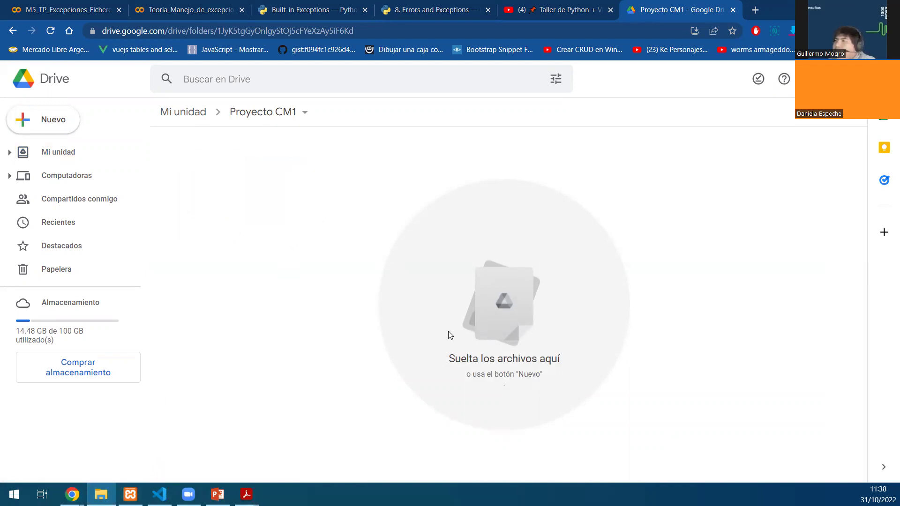
drag(328, 305, 508, 329)
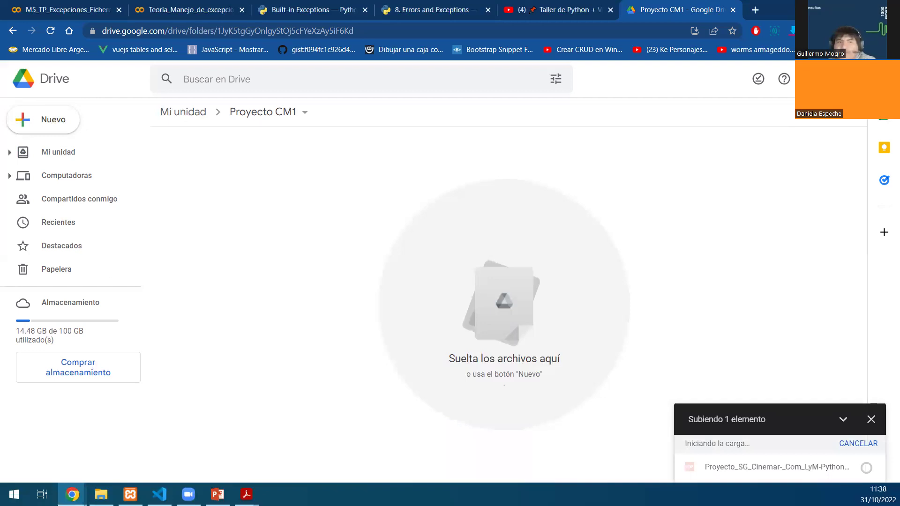
drag(424, 251, 217, 295)
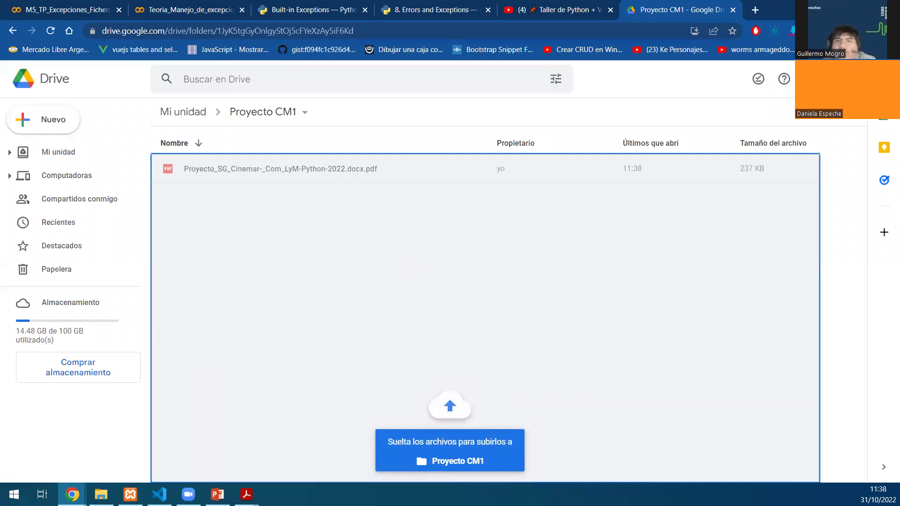
drag(217, 295, 217, 296)
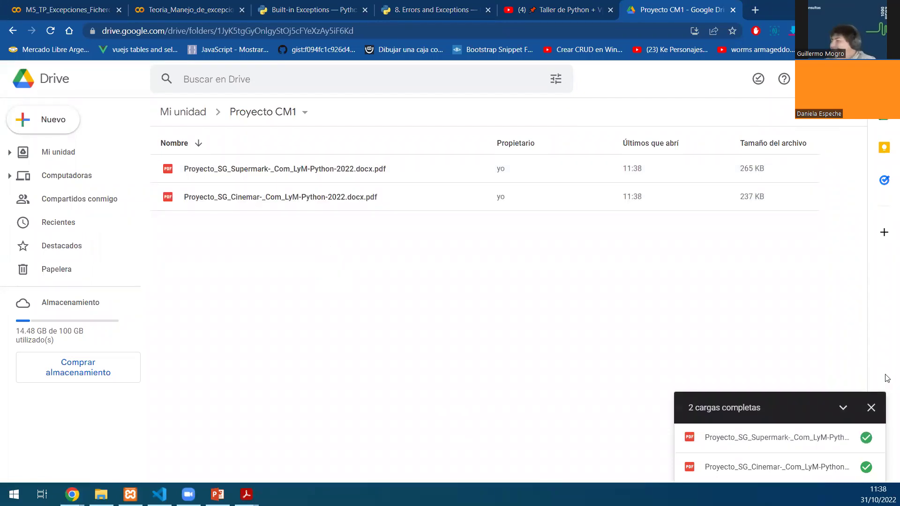
click(871, 409)
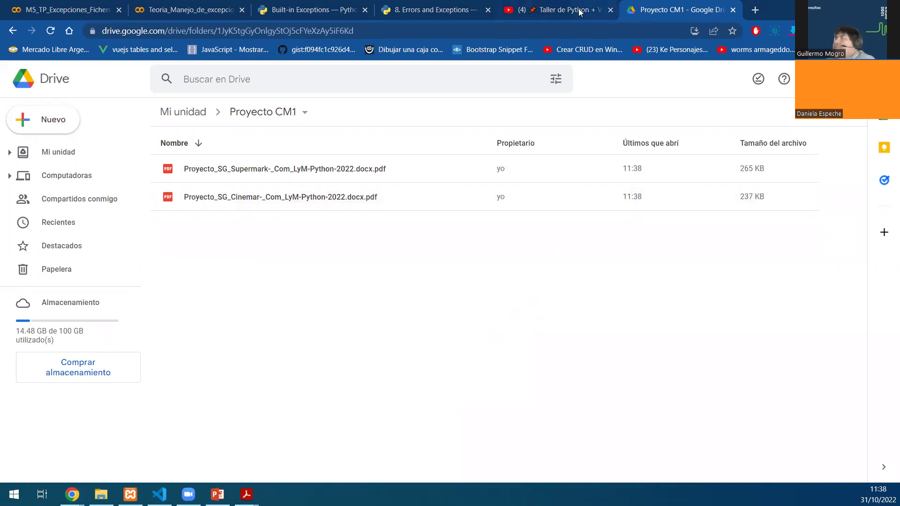
click(562, 9)
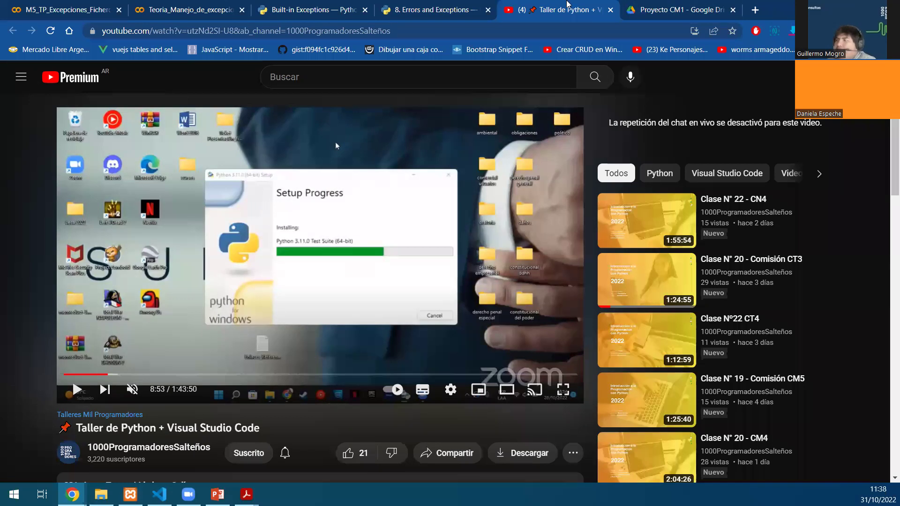
click(661, 7)
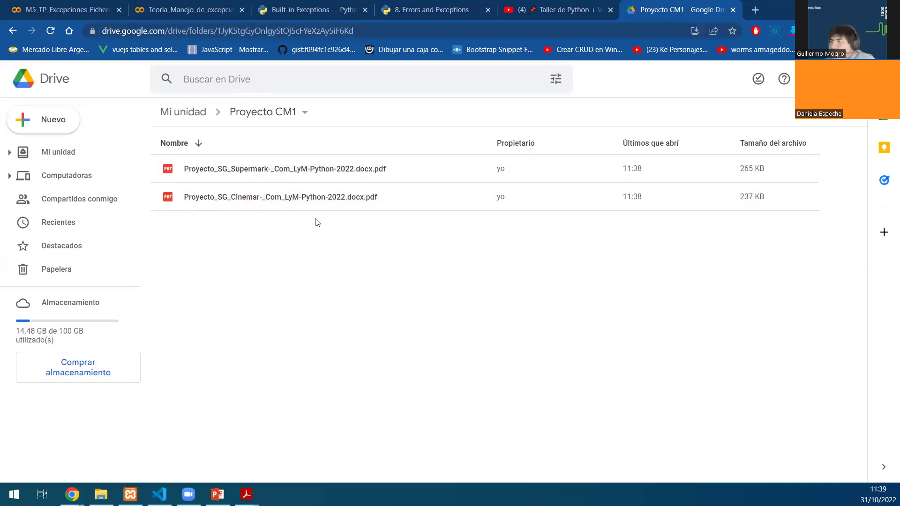
click(760, 8)
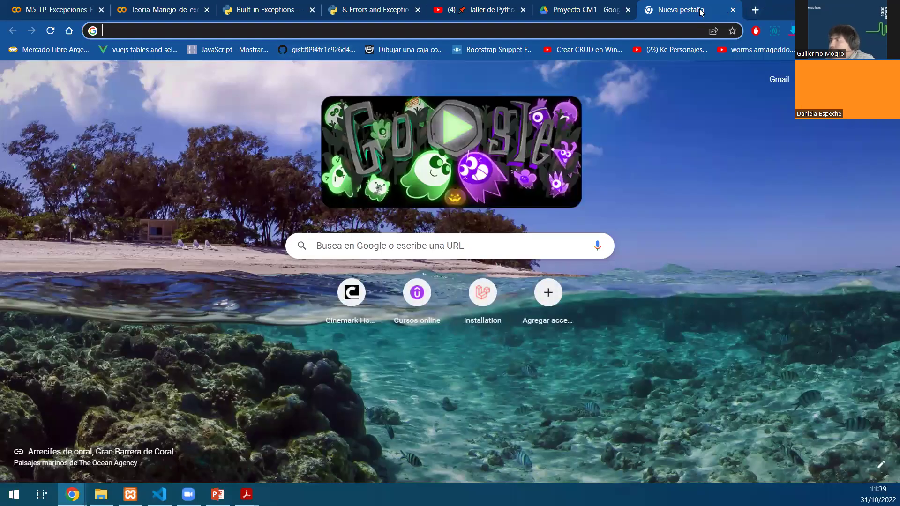
click(733, 11)
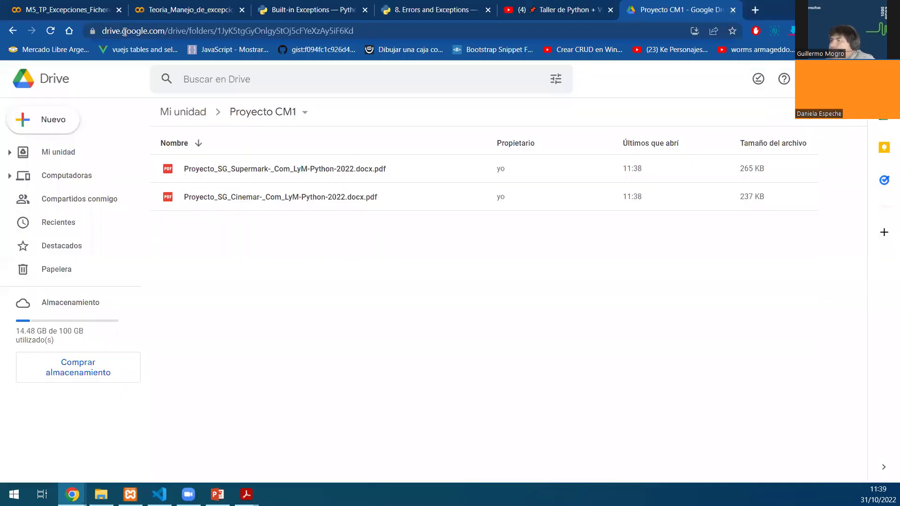
- Open the ProyectoFinal CM1 (Respuestas) spreadsheet from Mi unidad and select the "No" answers in cells C12:C14 and C9
click(67, 150)
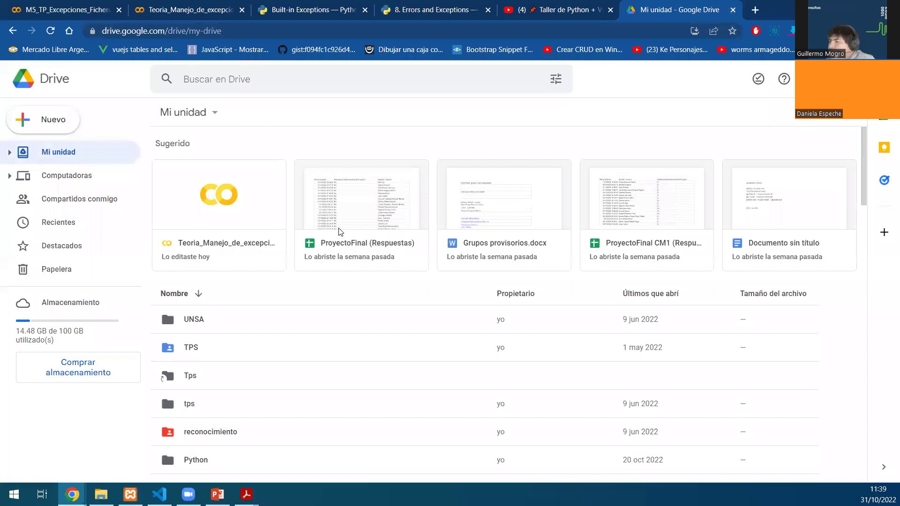
double_click(591, 212)
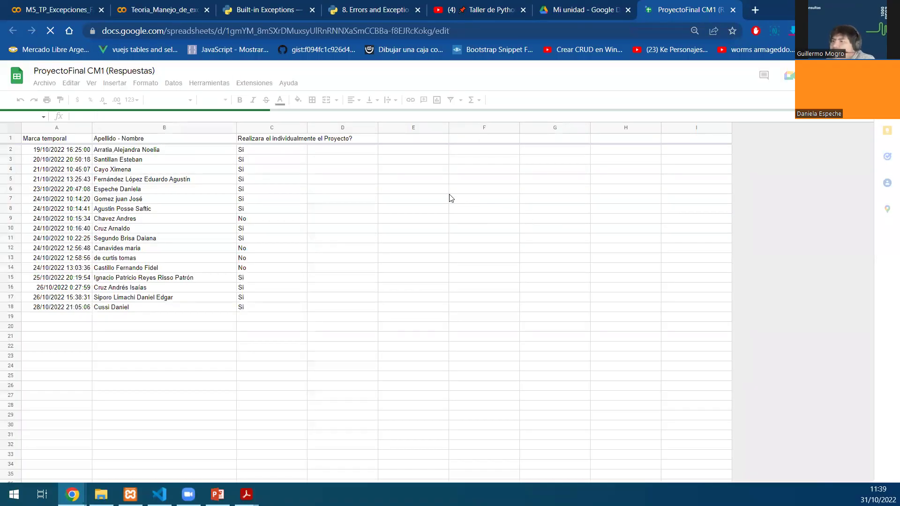
click(253, 268)
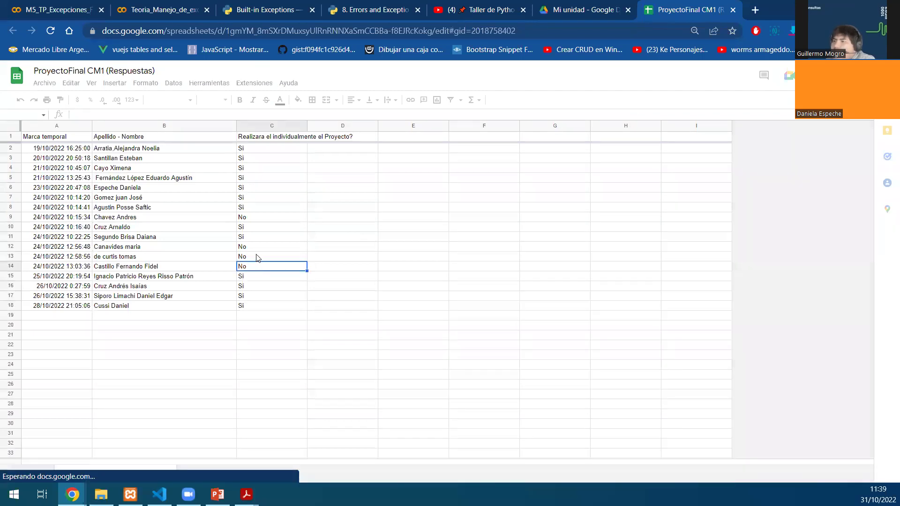
shift+click(256, 251)
shift+click(255, 245)
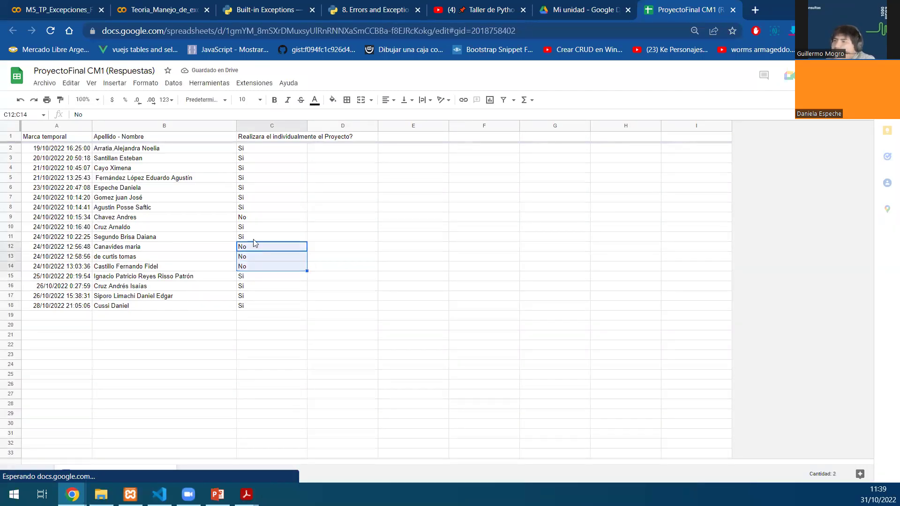
ctrl+click(252, 220)
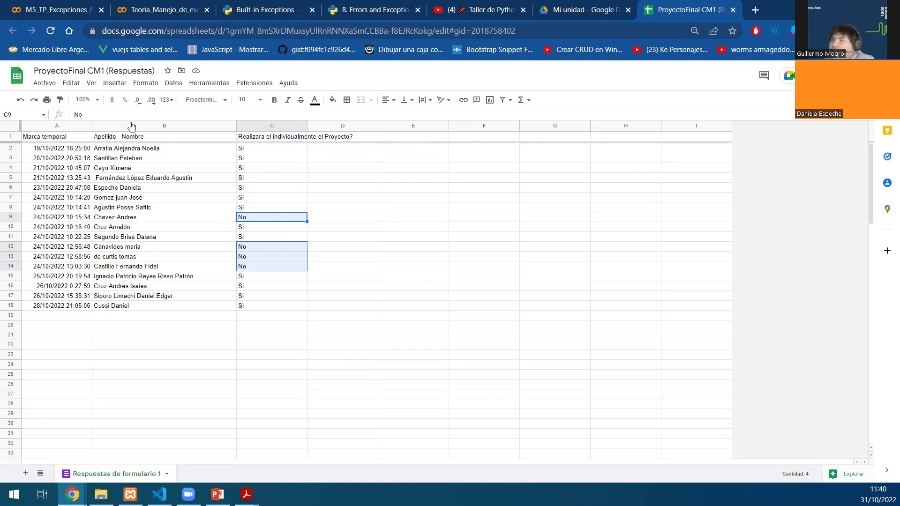
- Go back to Mi unidad in Drive and open the Coloquio N°3 CM1 folder to view its submitted notebooks
key(ctrl+shift+Tab)
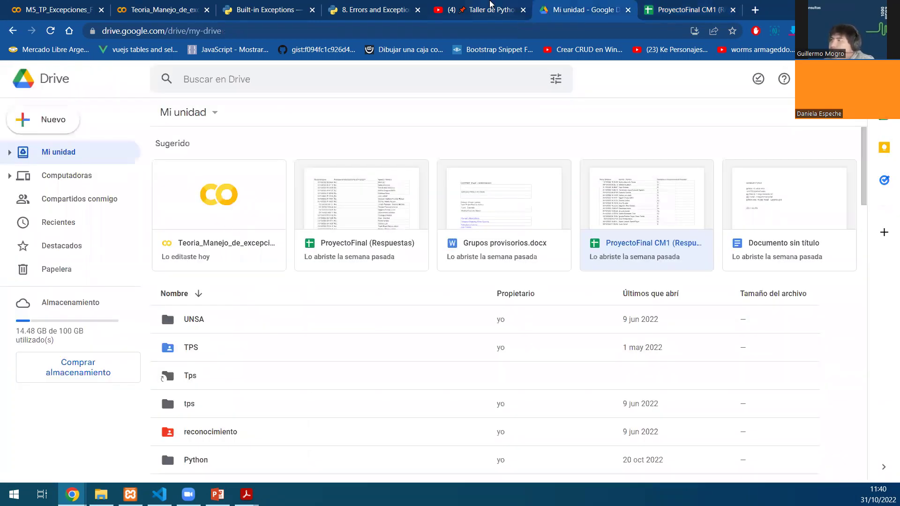
scroll(249, 300, down, 5)
scroll(250, 300, down, 9)
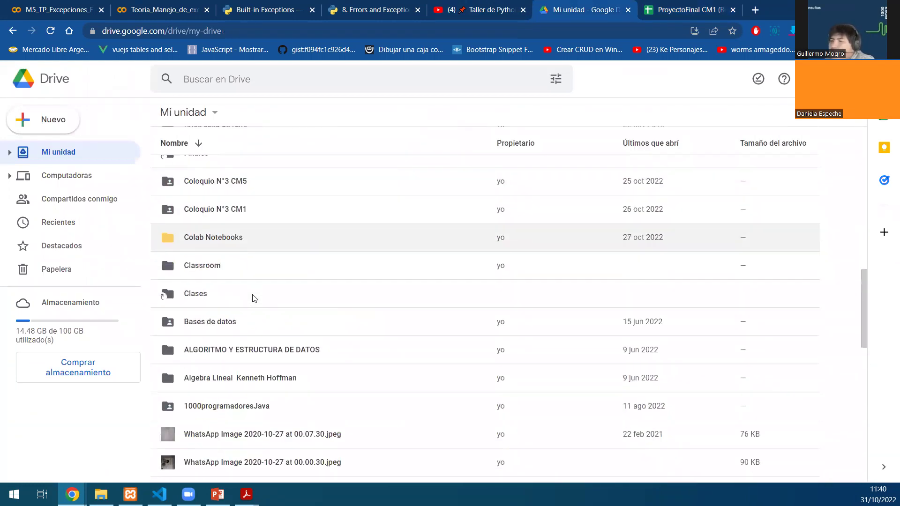
click(265, 218)
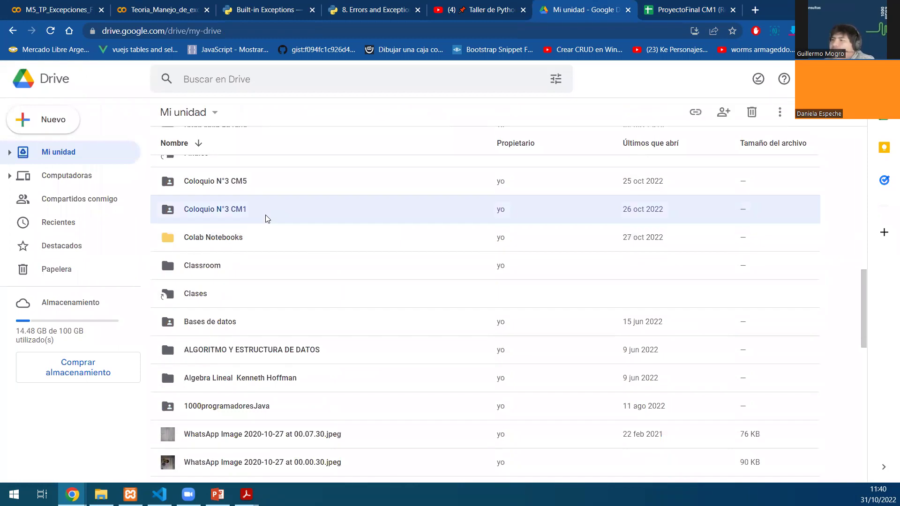
double_click(266, 219)
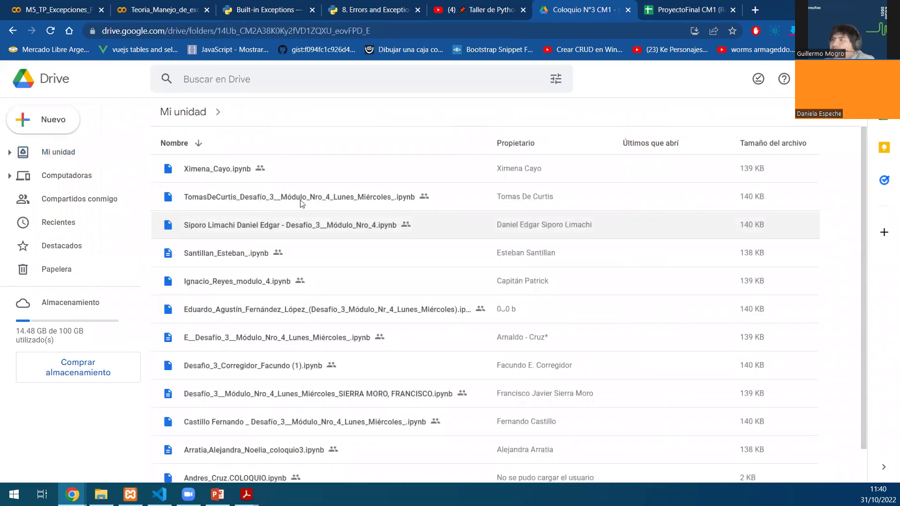
- Return to Mi unidad and open the Proyecto CM1 folder
click(12, 31)
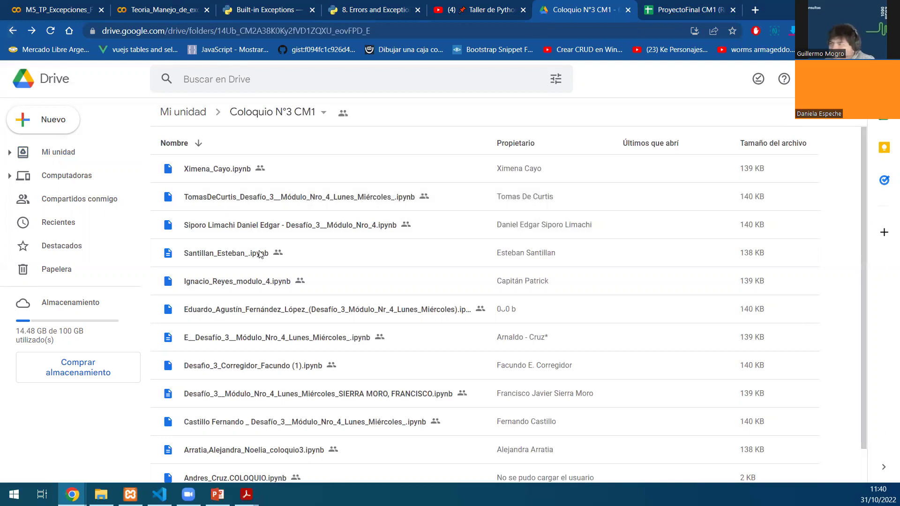
click(185, 116)
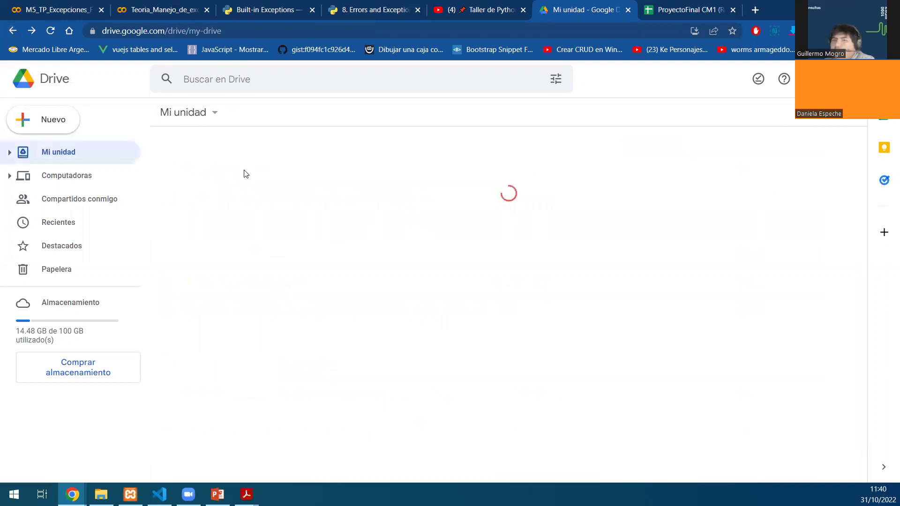
scroll(260, 187, down, 5)
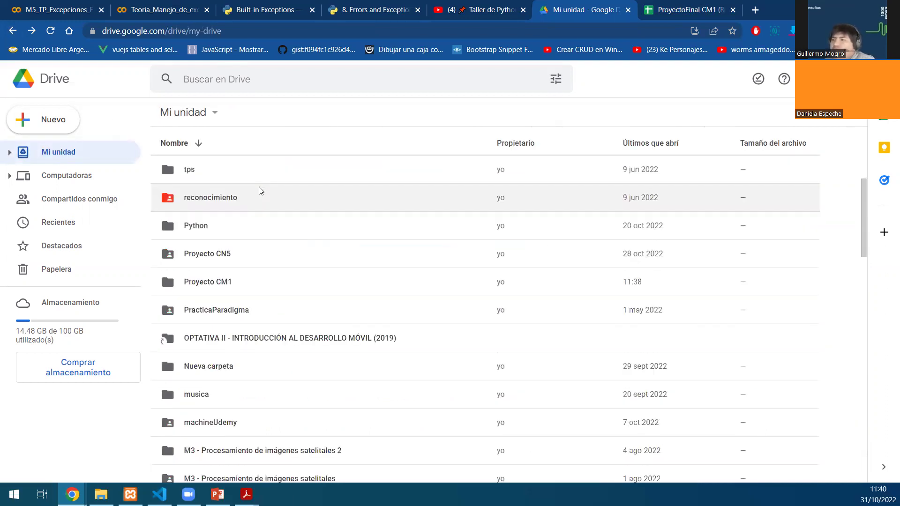
double_click(241, 282)
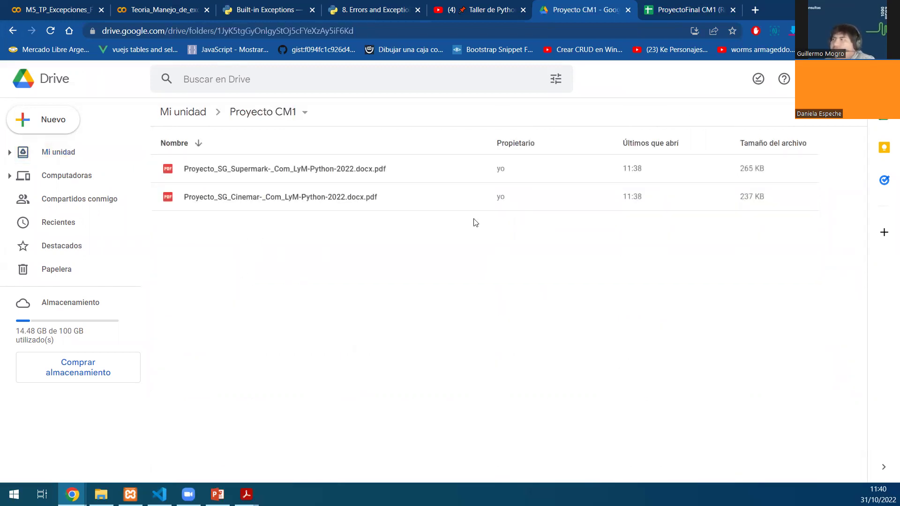
click(669, 8)
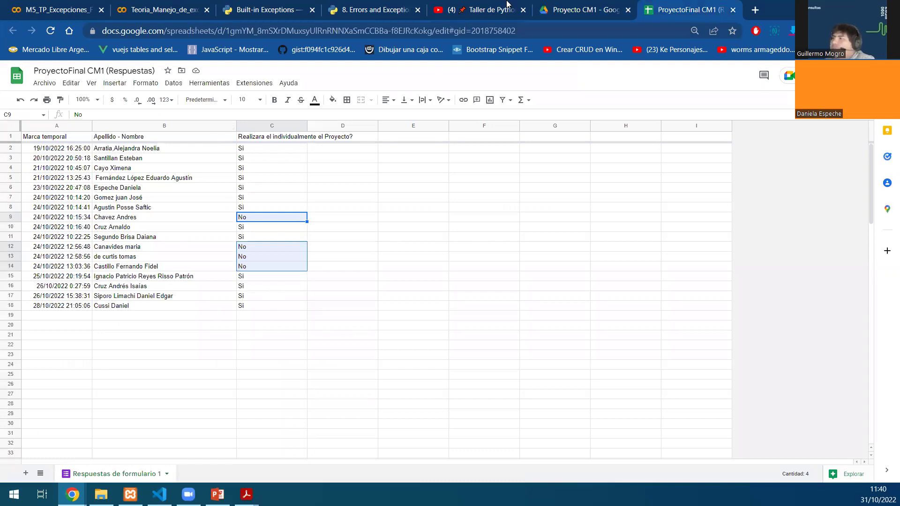
click(562, 7)
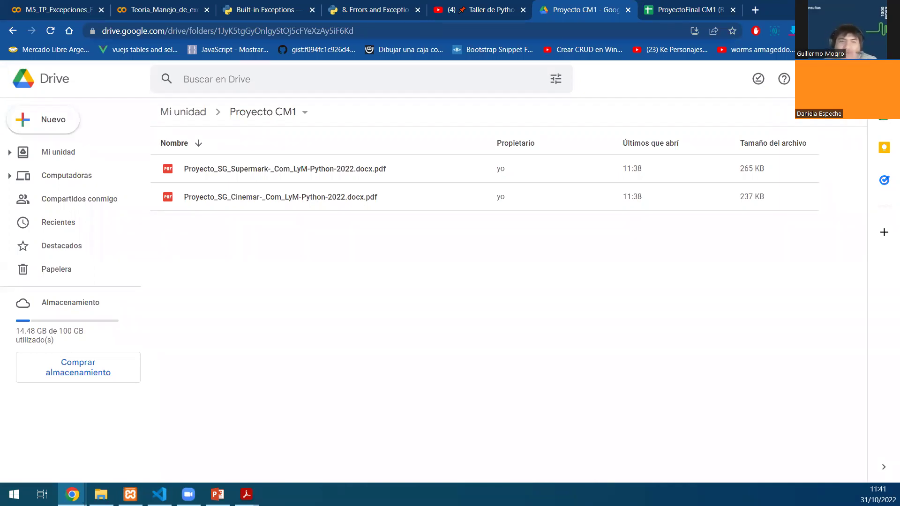
key(alt+Tab)
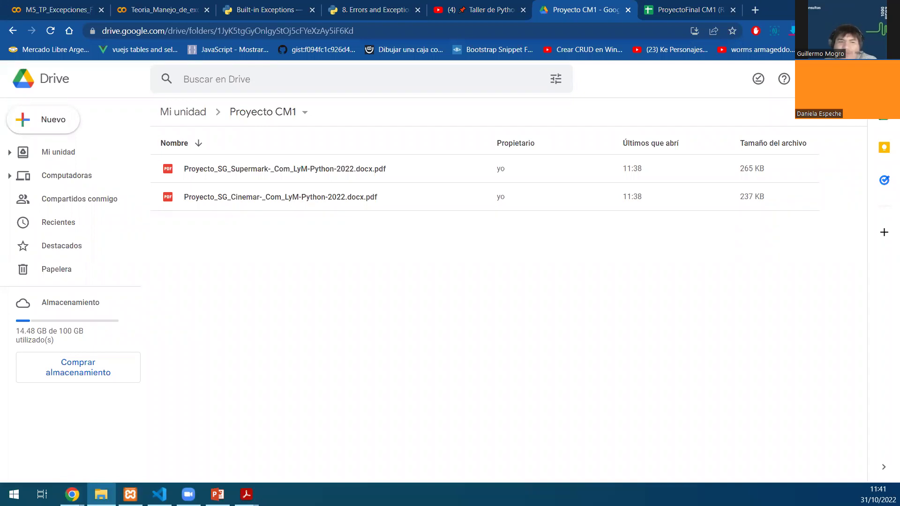
key(alt+Tab)
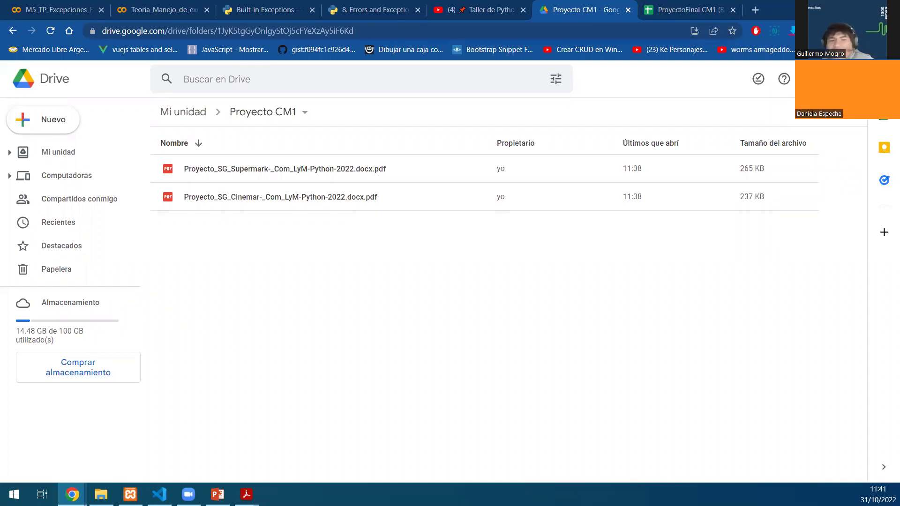
- Copy the first seven respondents' names, B2:B8, from the ProyectoFinal CM1 (Respuestas) spreadsheet
click(659, 7)
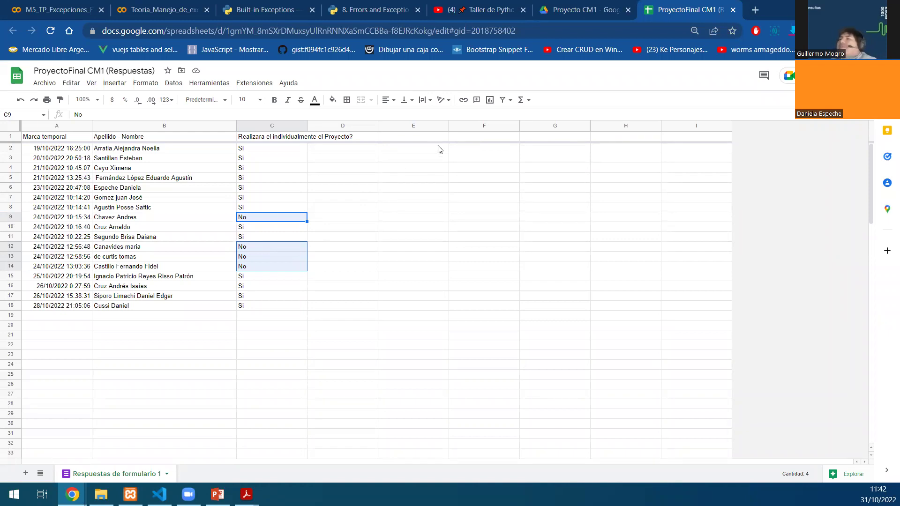
click(142, 150)
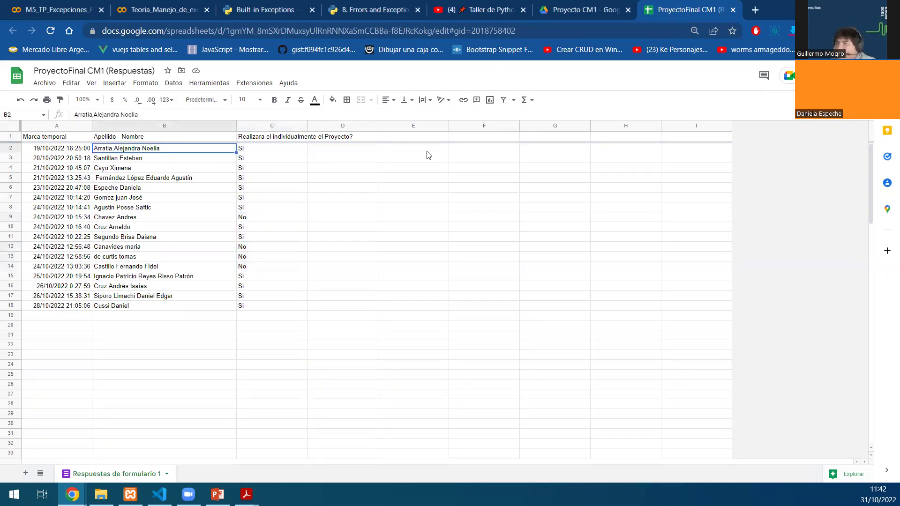
key(shift+Down)
key(shift+Down)
key(shift+Down)
key(shift+Down)
key(shift+Down)
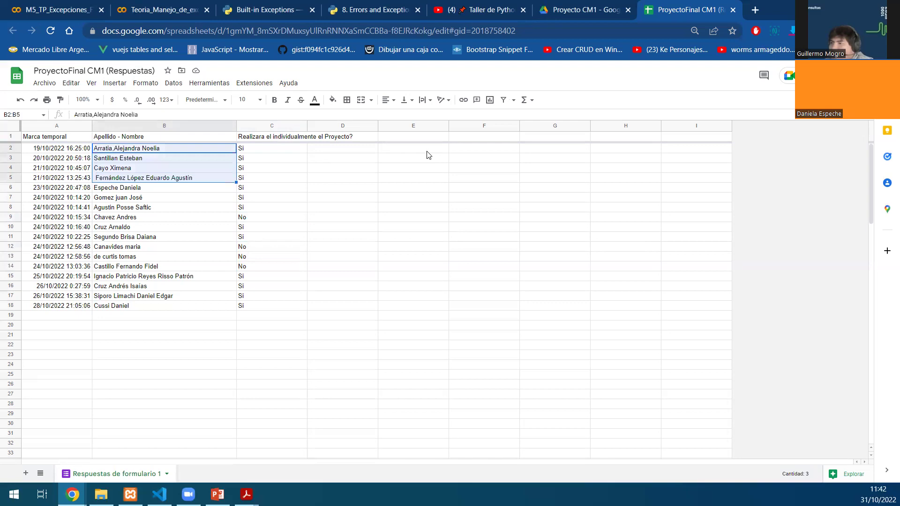
key(shift+Down)
key(ctrl+c)
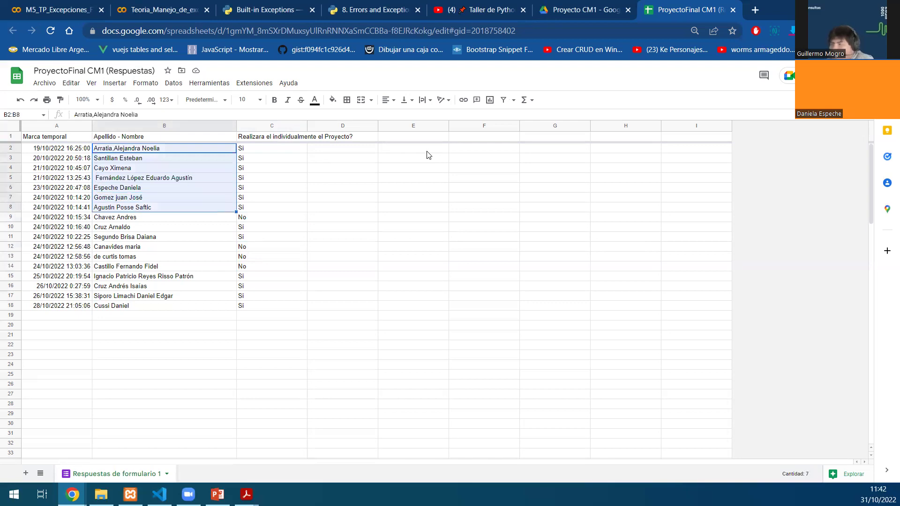
click(44, 84)
click(43, 84)
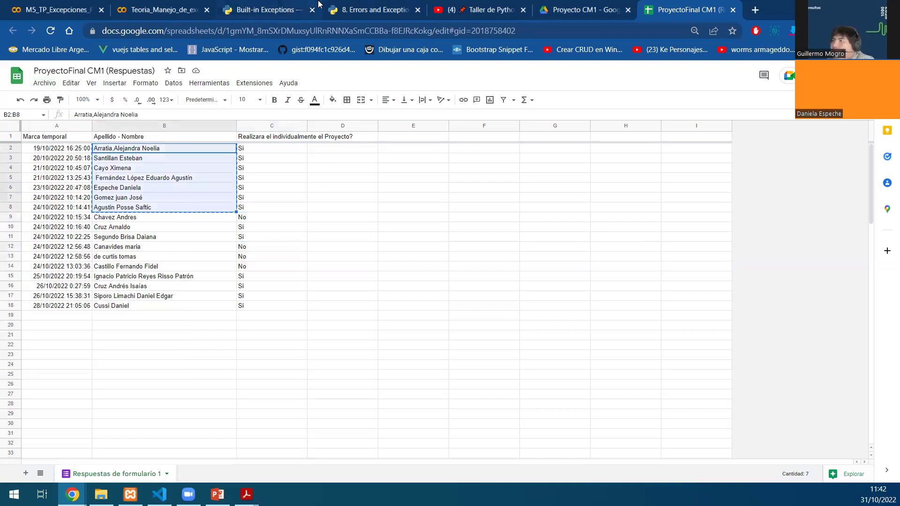
- Create a new blank Google Sheets spreadsheet inside the Proyecto CM1 folder in Drive
click(560, 5)
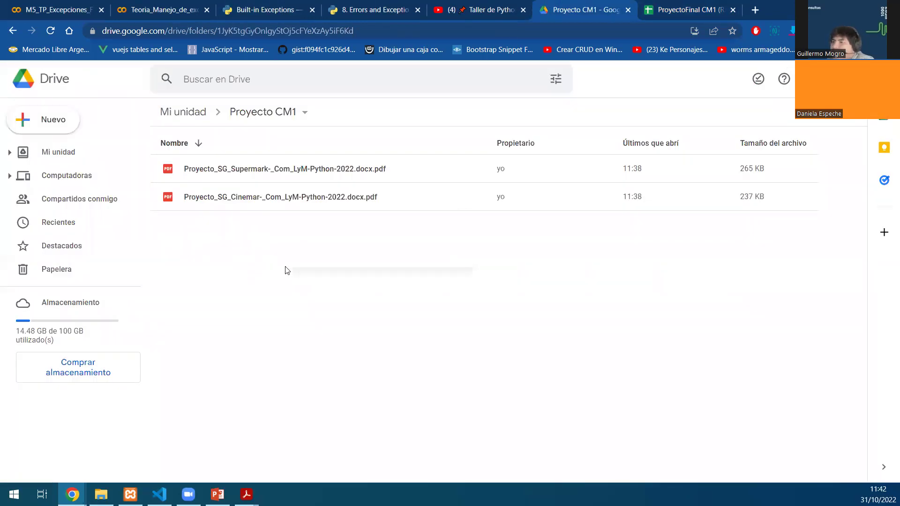
right_click(287, 271)
click(348, 381)
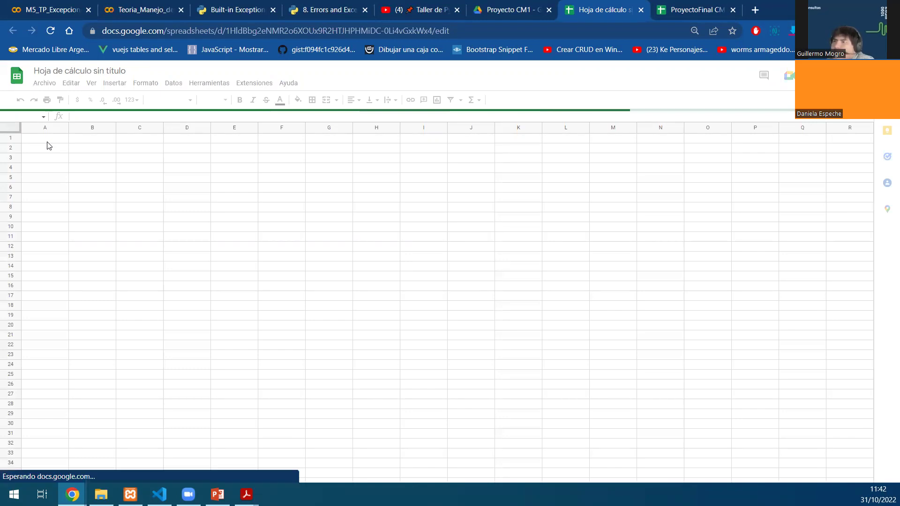
- Paste the copied names into the blank spreadsheet starting at A2 and widen column A to fit them
drag(65, 125, 112, 128)
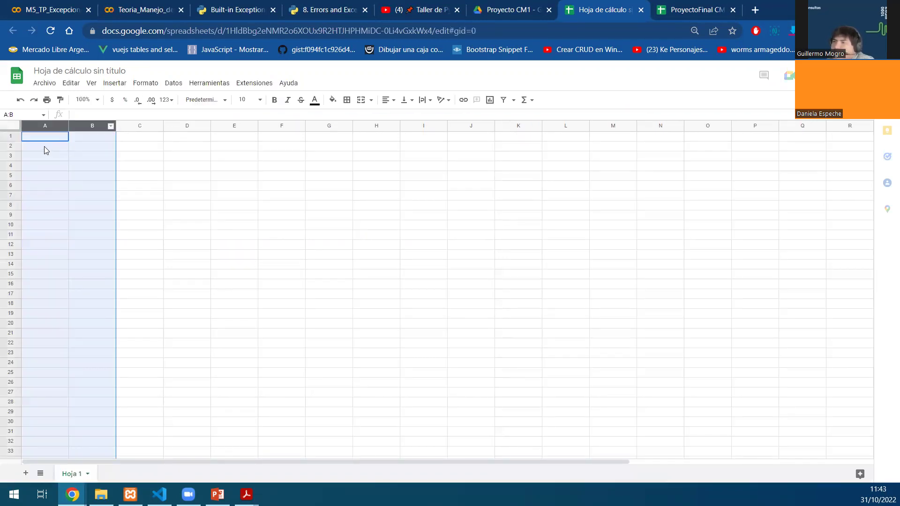
click(45, 149)
key(ctrl+v)
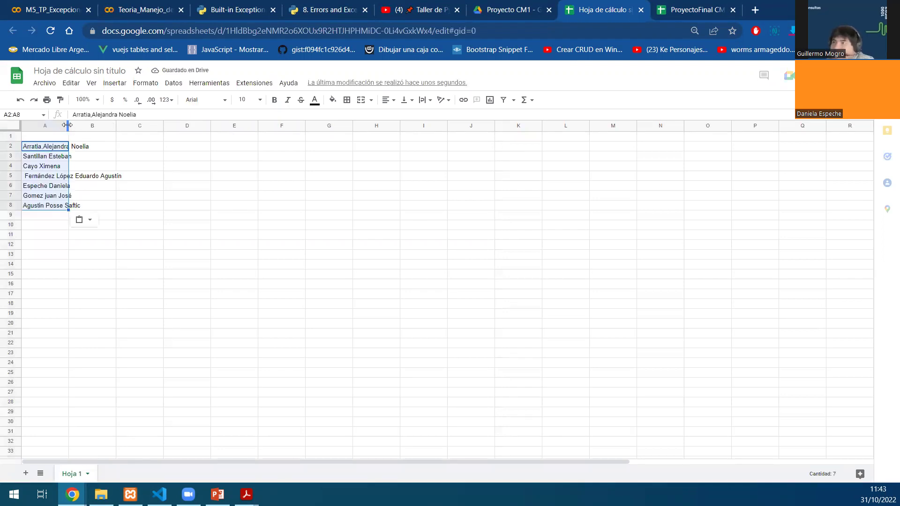
drag(68, 124, 123, 126)
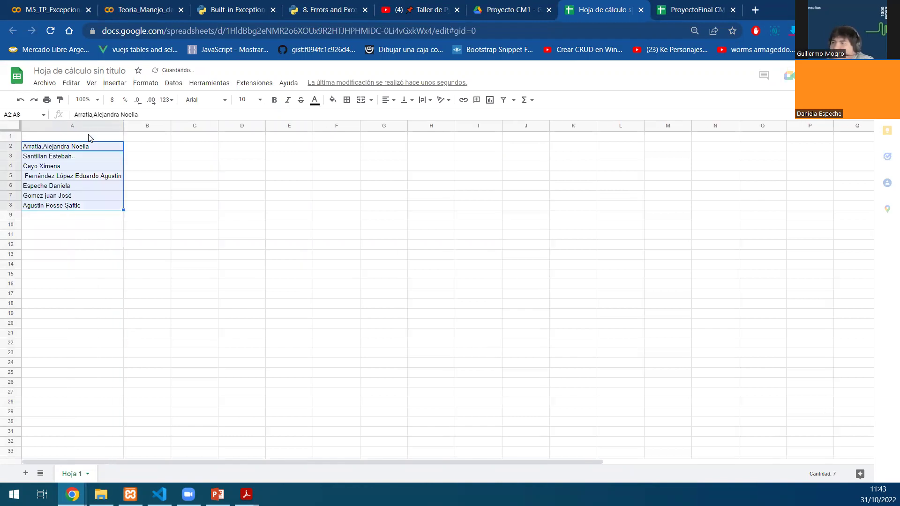
- Enter the heading "Grupos Individuales" in cell A1 above the pasted names
click(72, 138)
text(gUPOR)
key(BackSpace)
key(BackSpace)
key(BackSpace)
key(BackSpace)
key(BackSpace)
text(Gr)
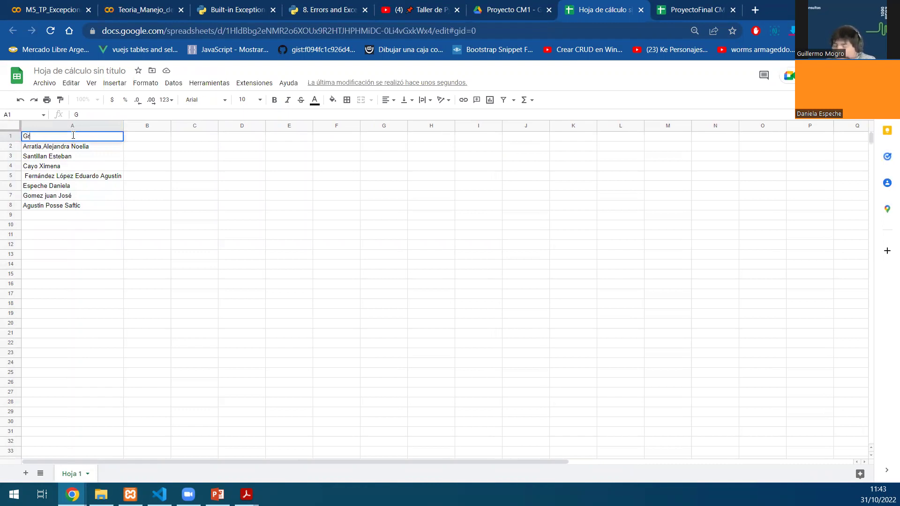
text(upos Indivi)
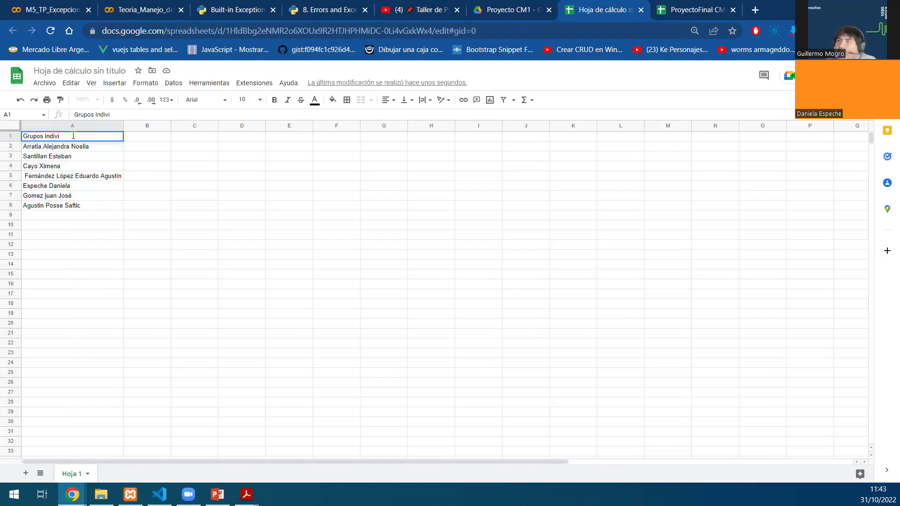
text(duales)
- Copy the names in B10:B11 of the responses spreadsheet into the individual list starting at A9
click(700, 10)
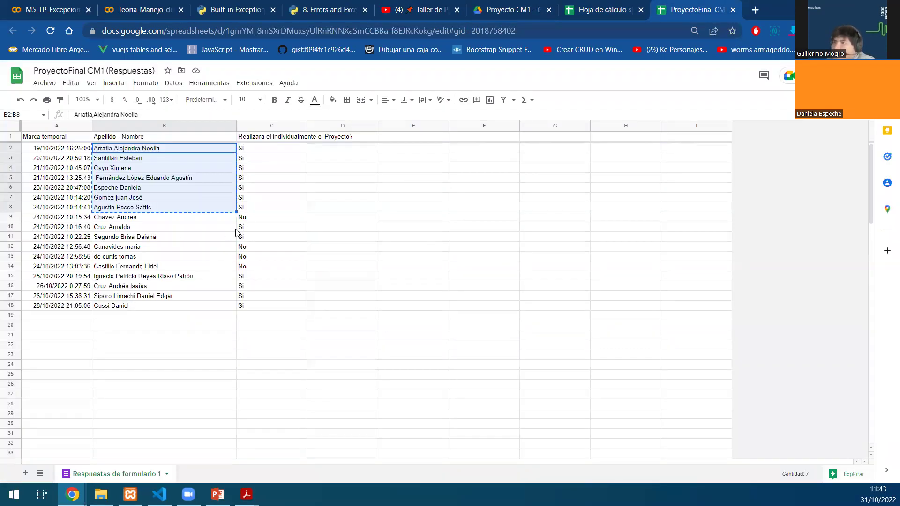
click(157, 228)
key(shift+Down)
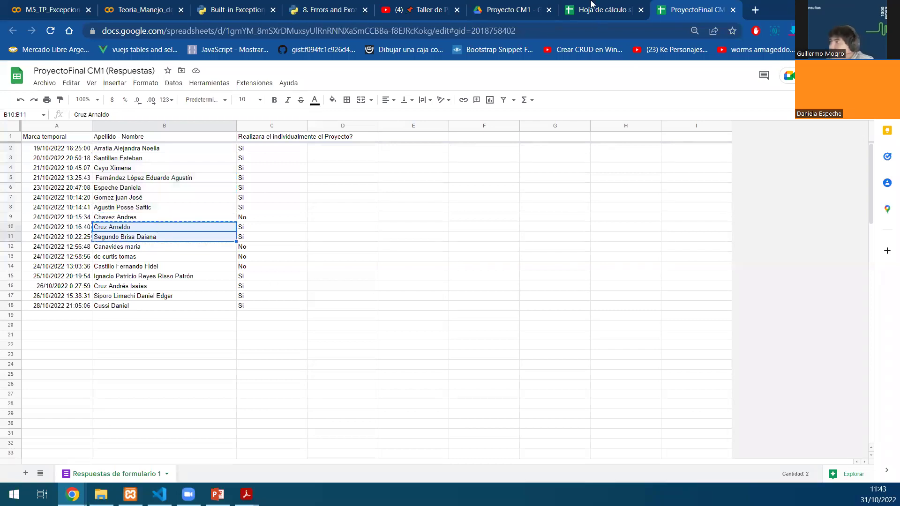
key(ctrl+shift+Tab)
click(54, 216)
key(ctrl+v)
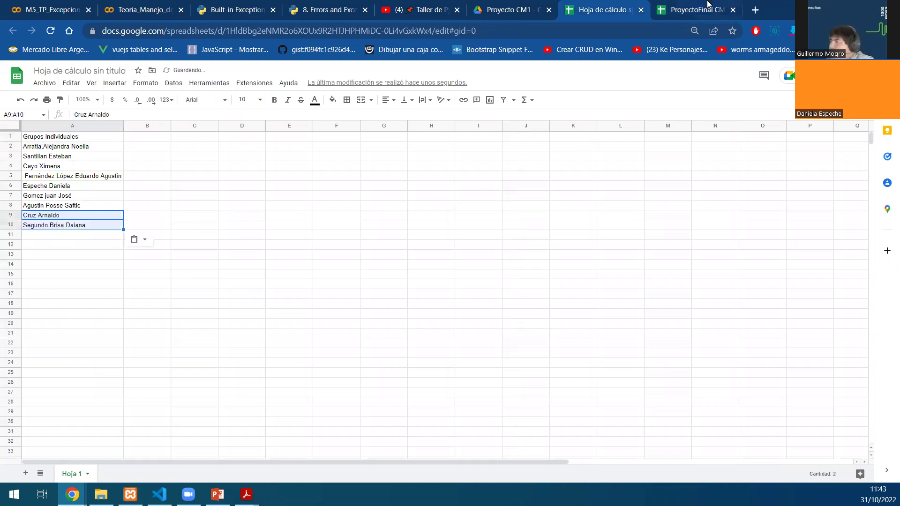
- Copy the names in B15:B18 of the responses spreadsheet into the individual list starting at A11
key(ctrl+Tab)
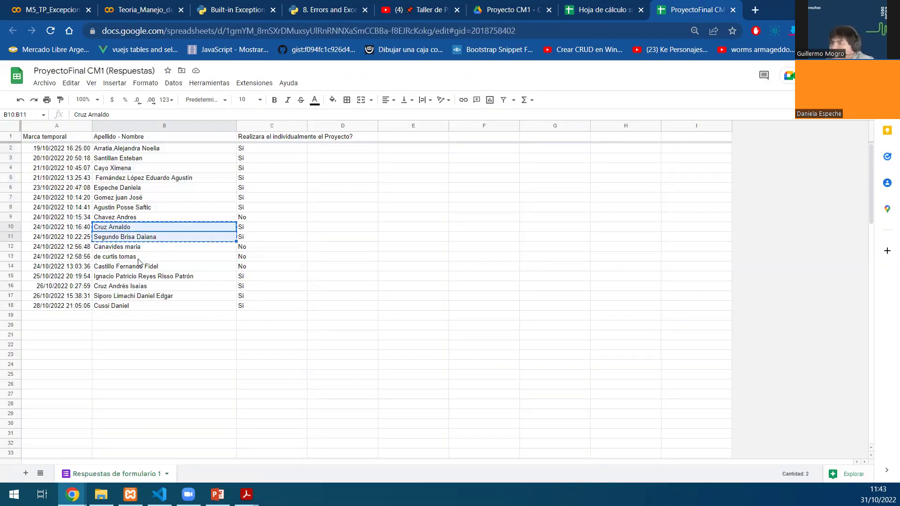
click(139, 259)
click(141, 276)
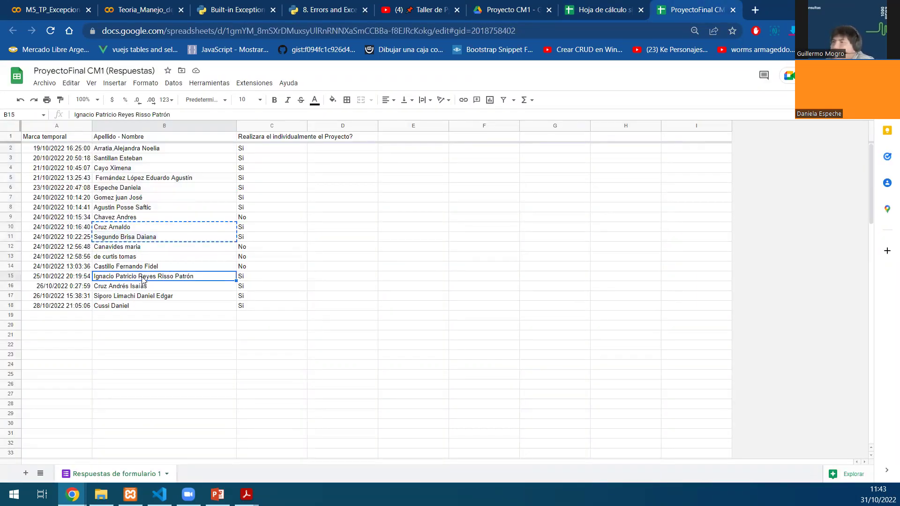
key(shift+Down)
key(shift+Down)
key(shift+Down)
key(ctrl+c)
key(ctrl+shift+Tab)
click(57, 236)
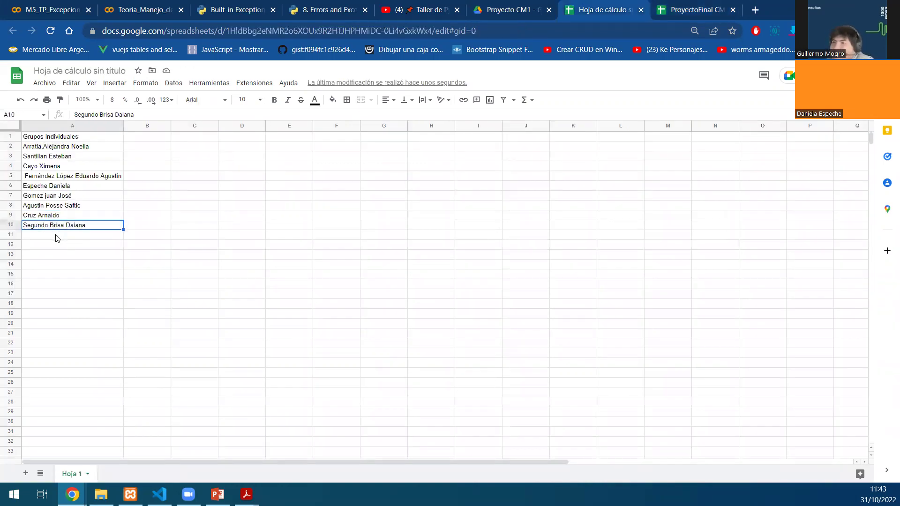
key(ctrl+v)
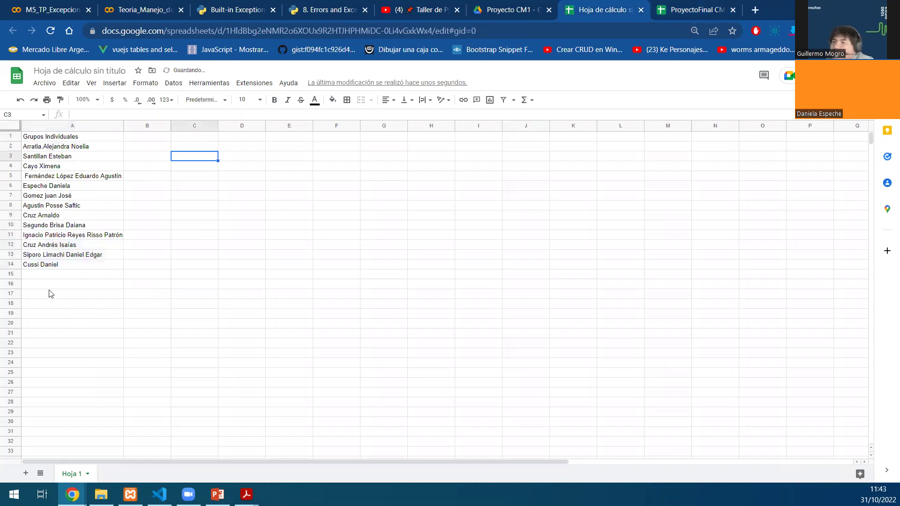
- Enter the heading "Grupos Grupal" in cell A20 below the individual list
click(40, 276)
click(40, 285)
click(42, 293)
click(44, 304)
click(50, 274)
click(45, 301)
click(45, 323)
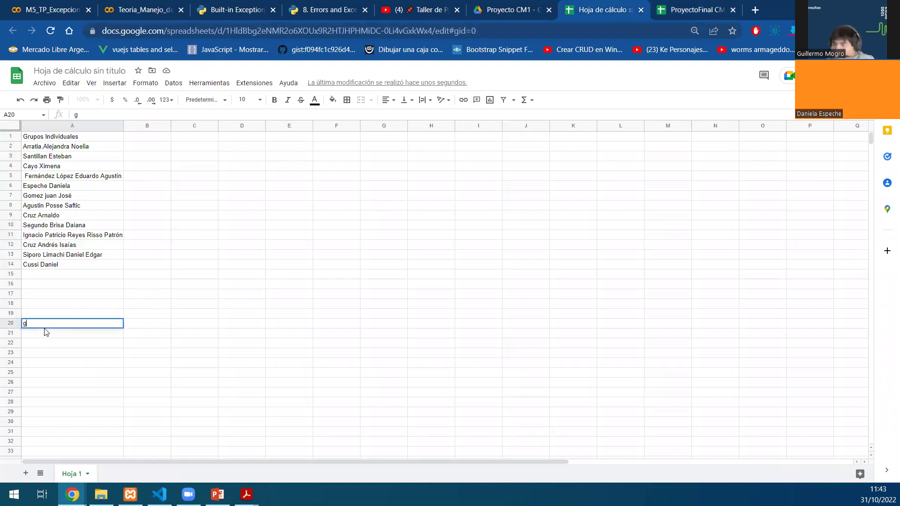
text(Grupos )
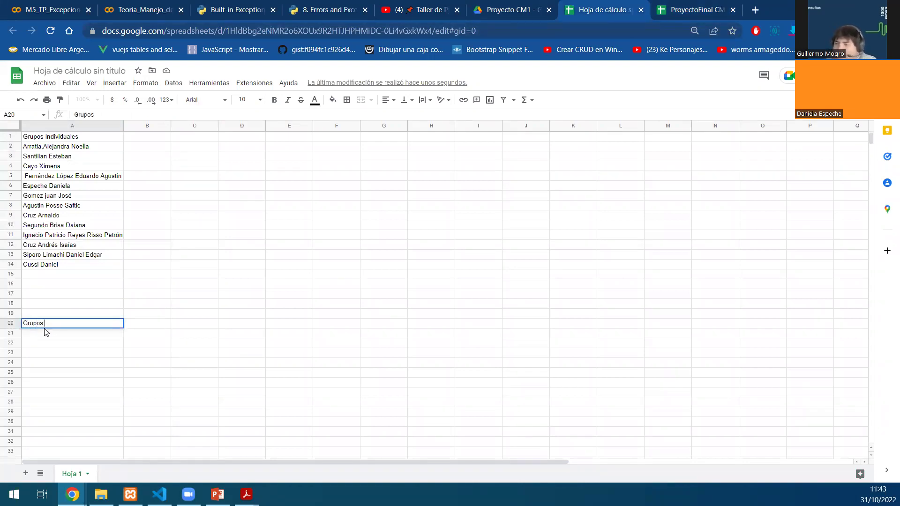
text(Grupal)
- Copy the names of the "No" respondents, B9 and B12:B14, from the responses spreadsheet into cell A21 under Grupos Grupal
click(660, 6)
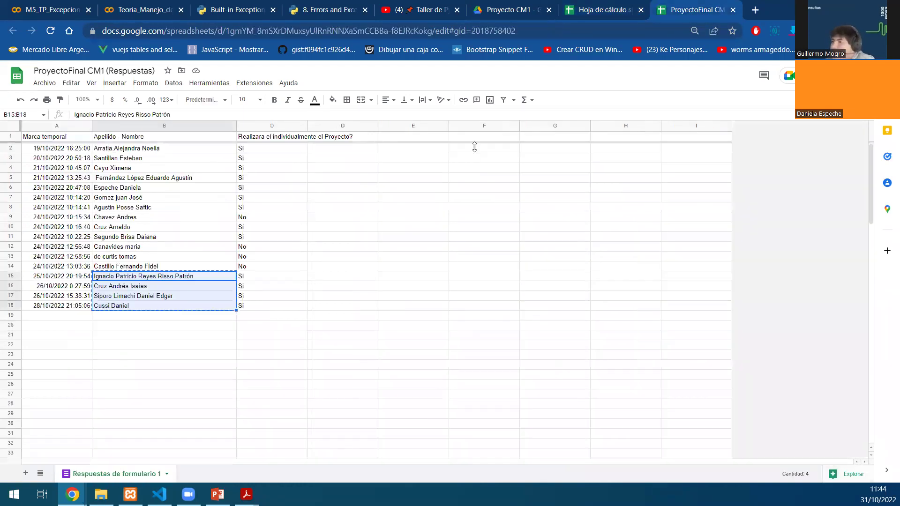
click(143, 267)
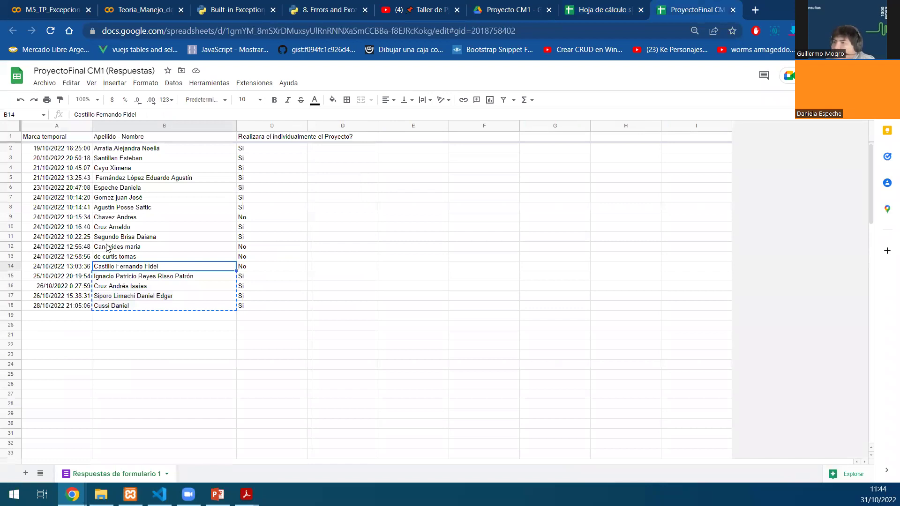
drag(108, 247, 141, 266)
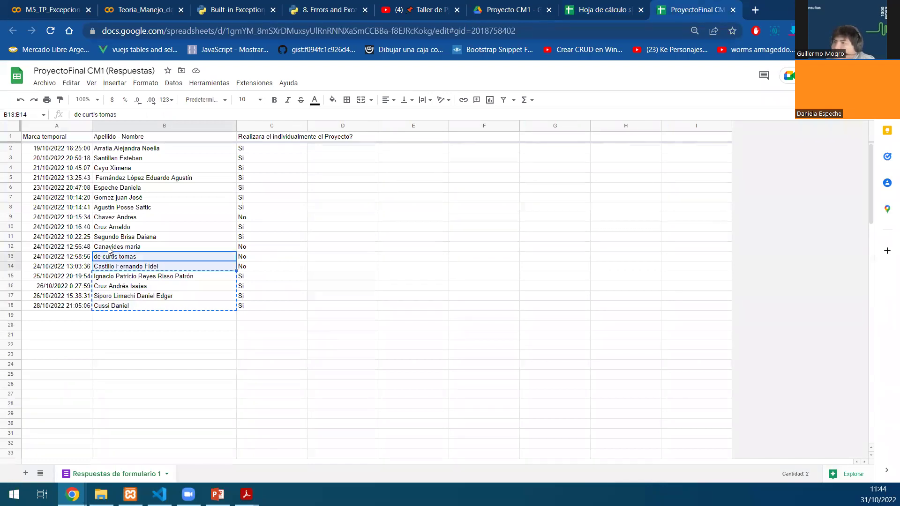
ctrl+click(137, 218)
key(ctrl+c)
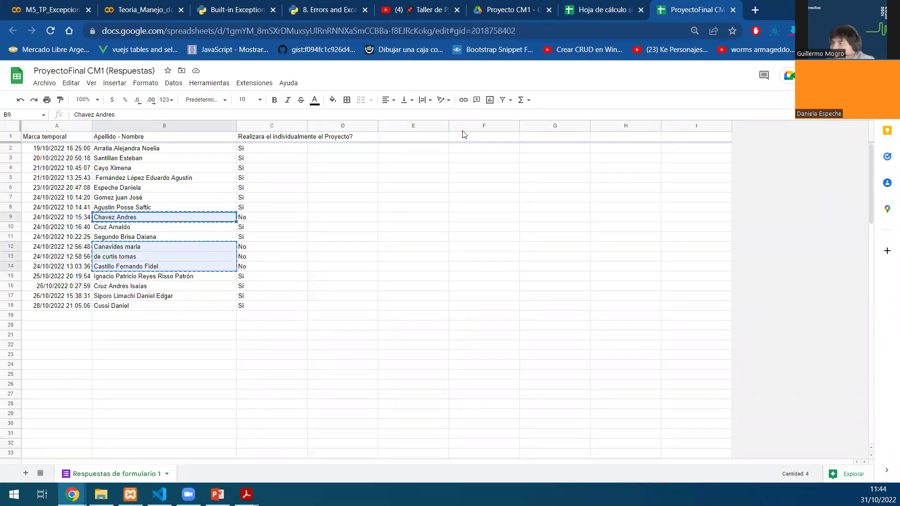
click(572, 4)
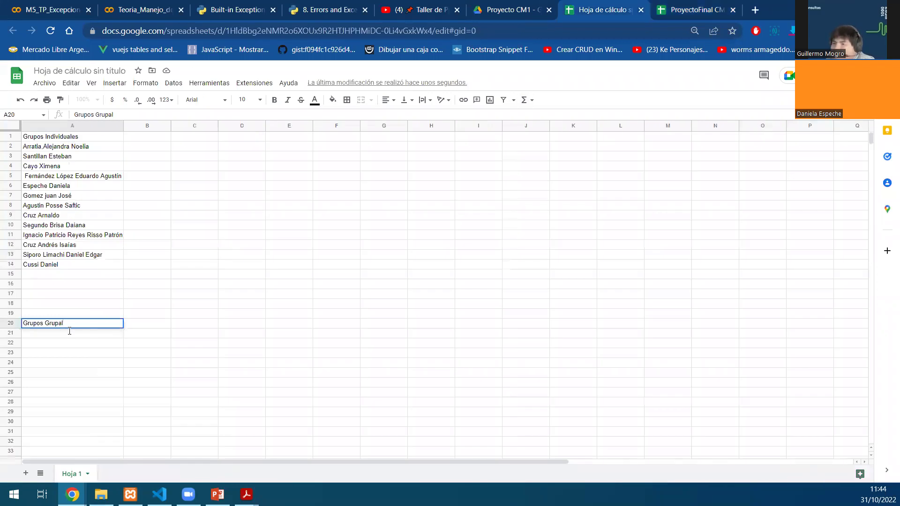
double_click(69, 332)
key(ctrl+v)
click(89, 403)
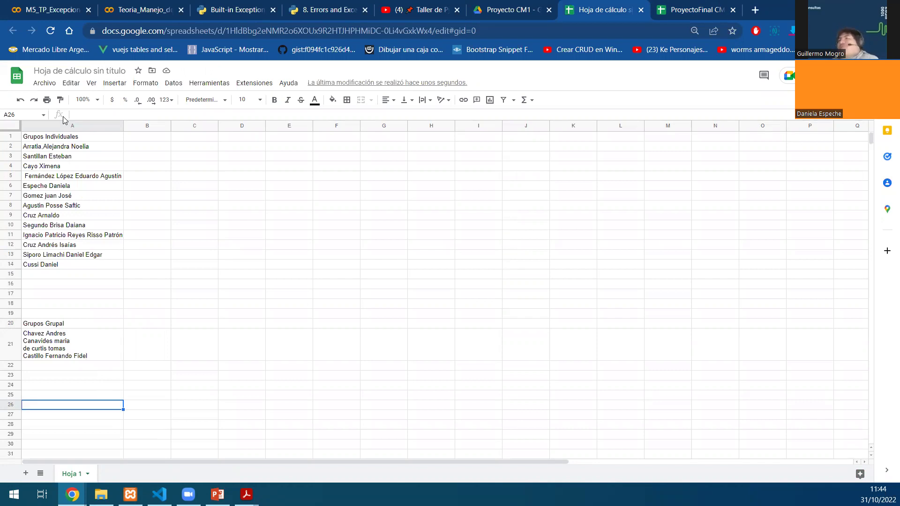
click(56, 147)
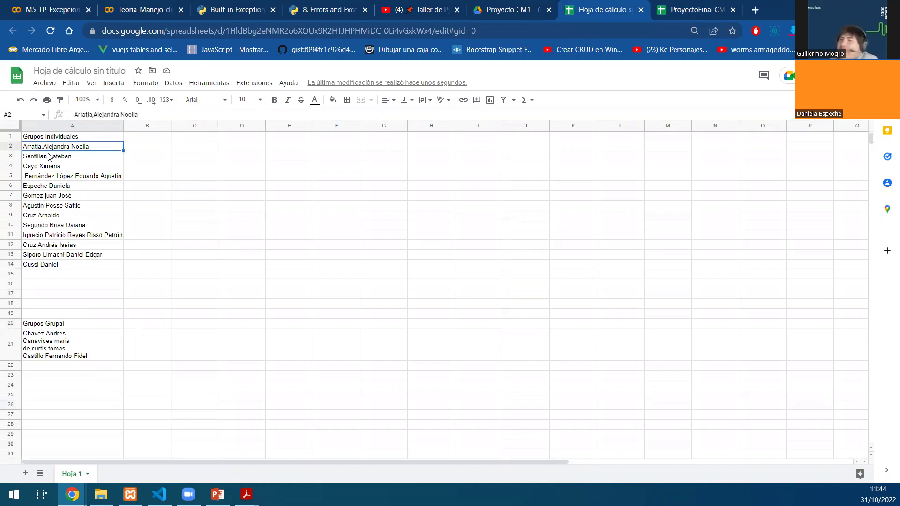
click(48, 159)
click(45, 167)
click(45, 178)
click(45, 187)
click(45, 196)
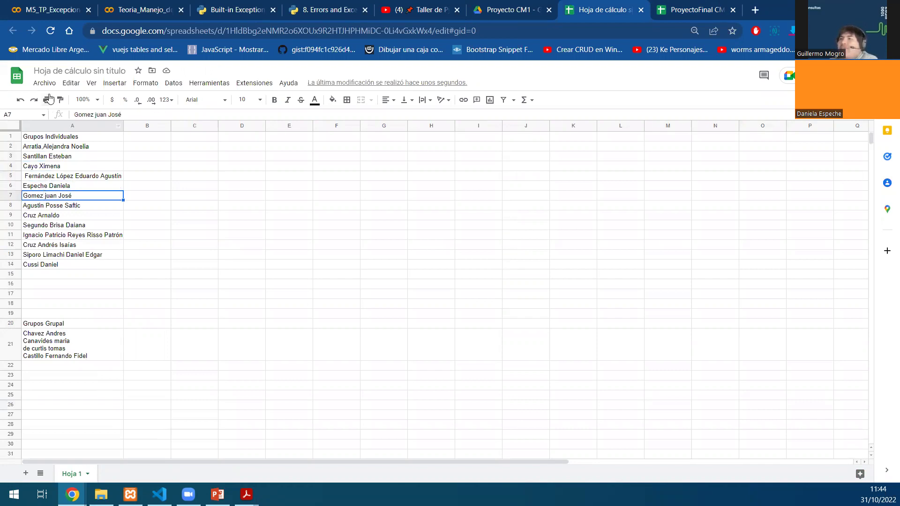
- Rename the untitled spreadsheet as "Grupos Definidos" and select the empty cell A22
click(77, 70)
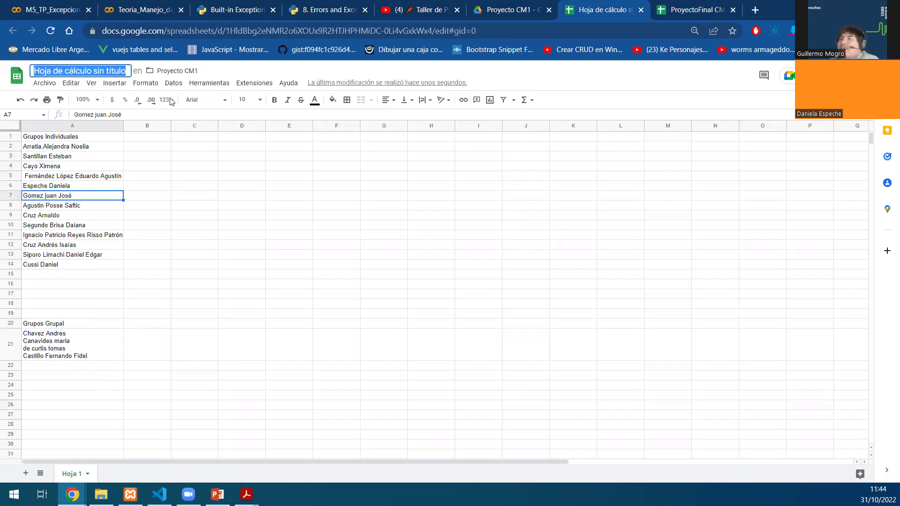
text(Grup)
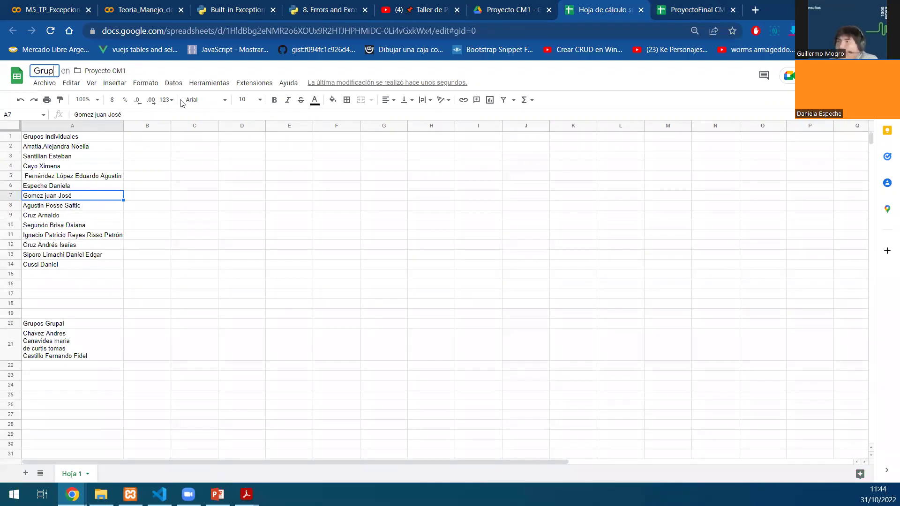
text(os Defin)
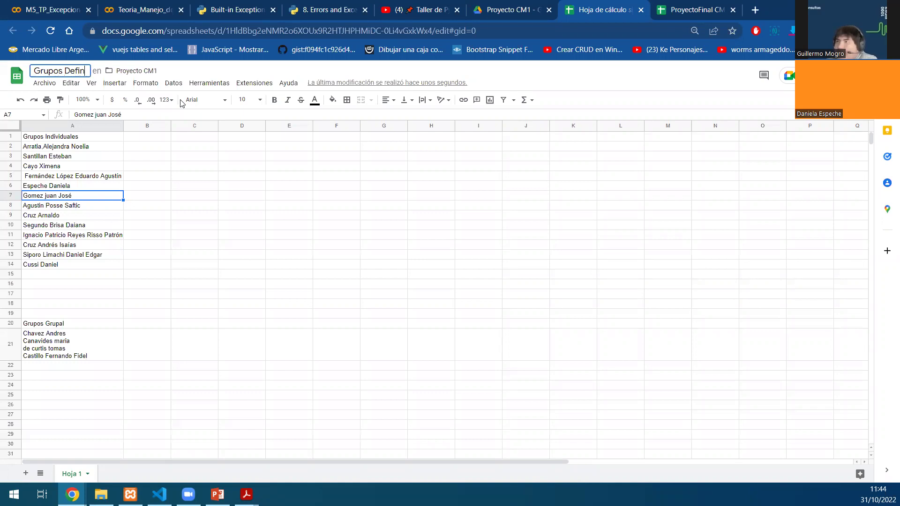
text(idos)
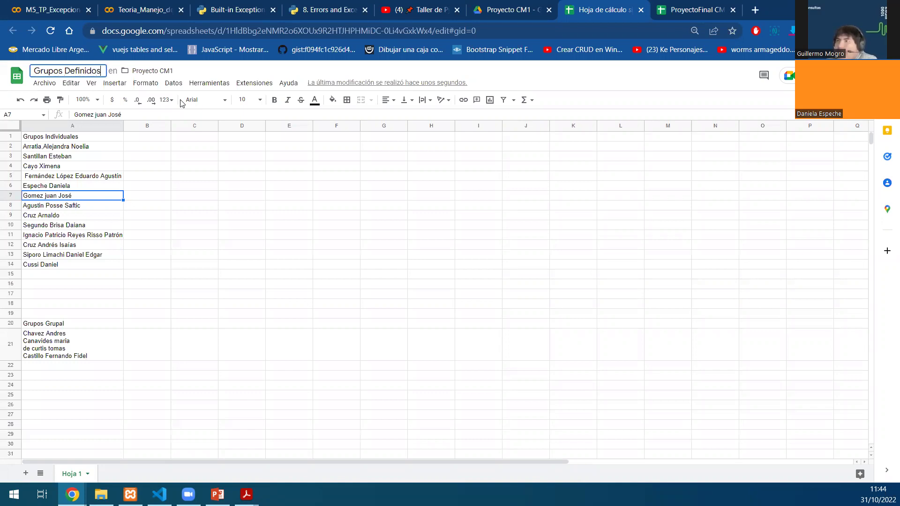
key(Return)
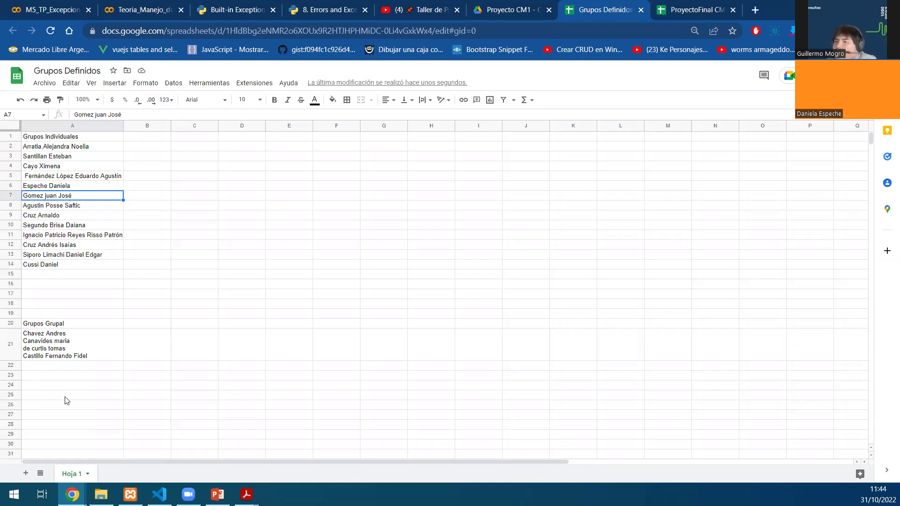
click(62, 368)
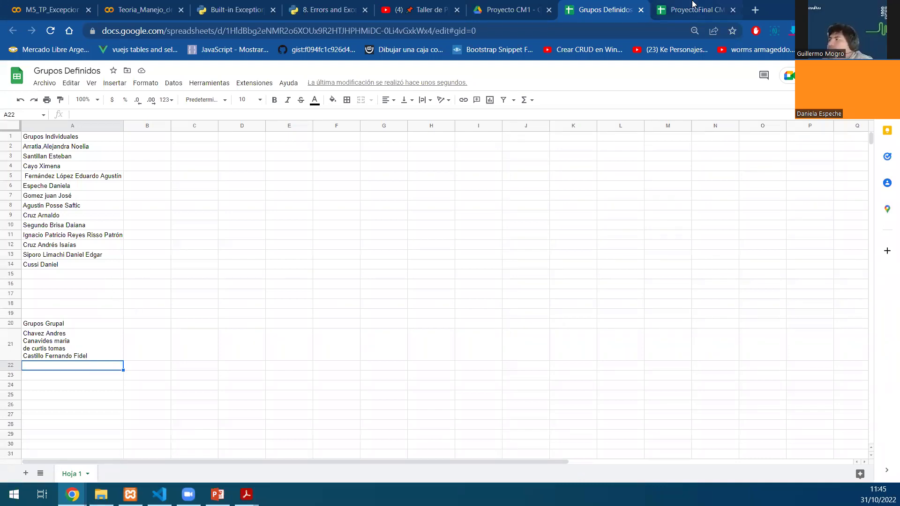
- Refresh the Proyecto CM1 folder in Drive to check the listed name of the participants spreadsheet
click(509, 9)
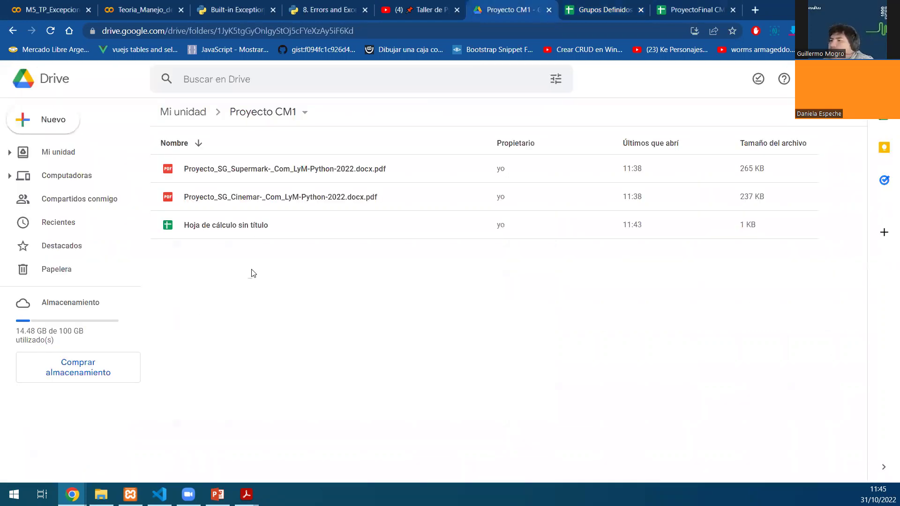
click(242, 230)
click(50, 30)
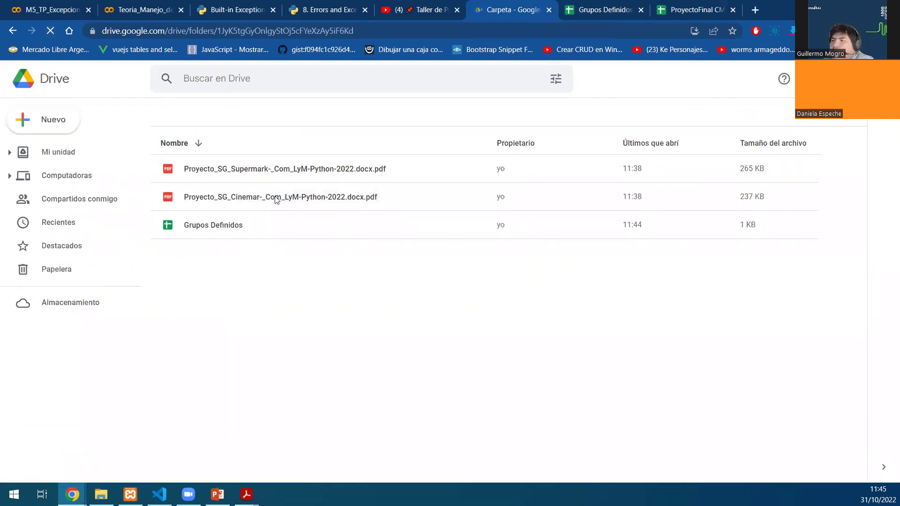
click(576, 10)
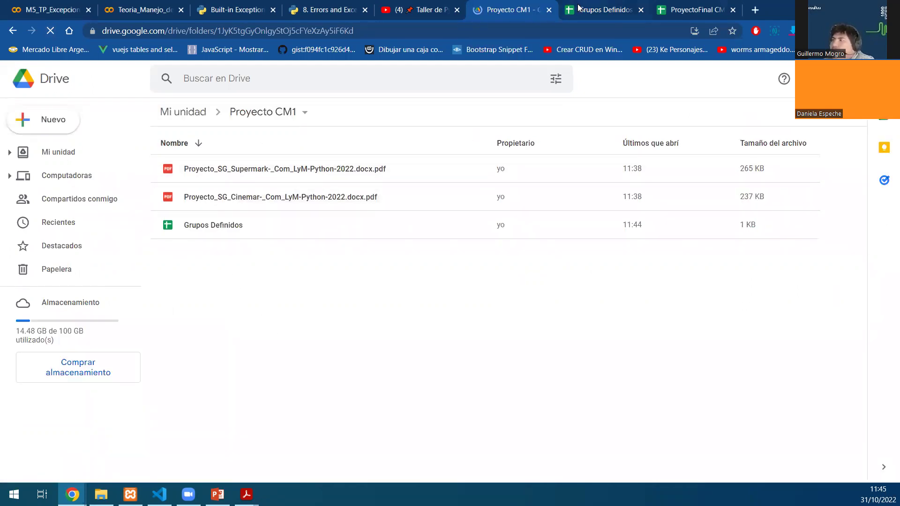
click(49, 277)
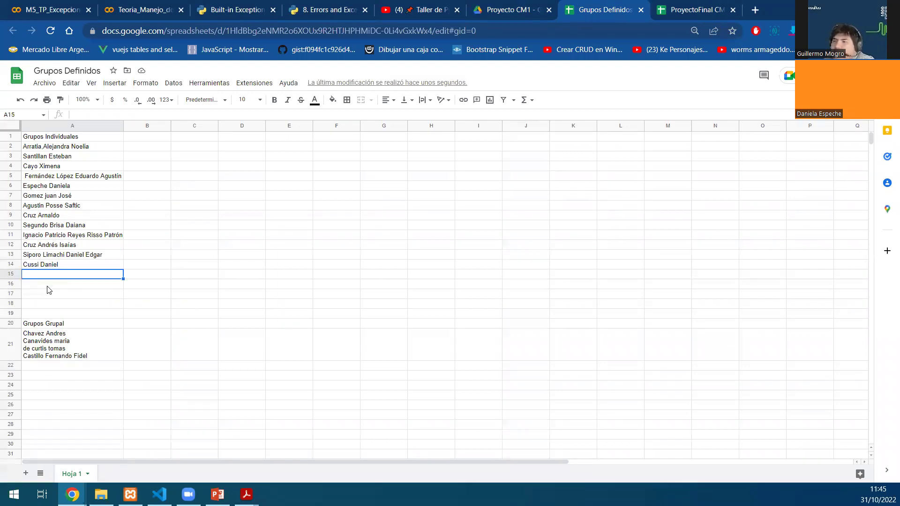
click(47, 288)
click(49, 294)
click(63, 365)
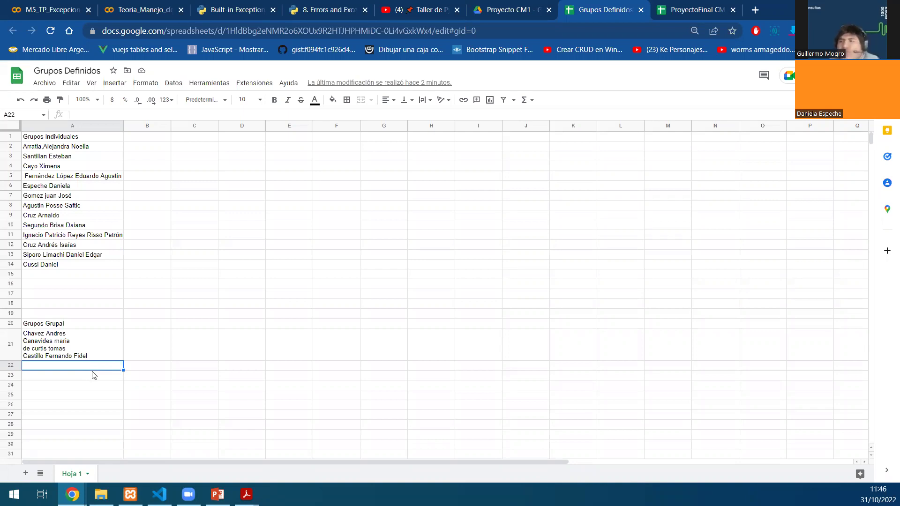
click(66, 256)
click(50, 268)
click(61, 246)
click(54, 226)
click(53, 206)
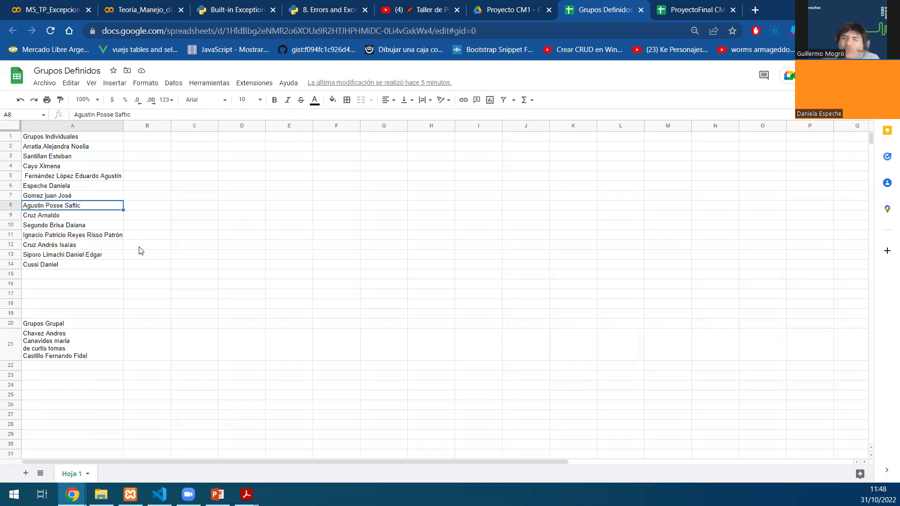
click(73, 324)
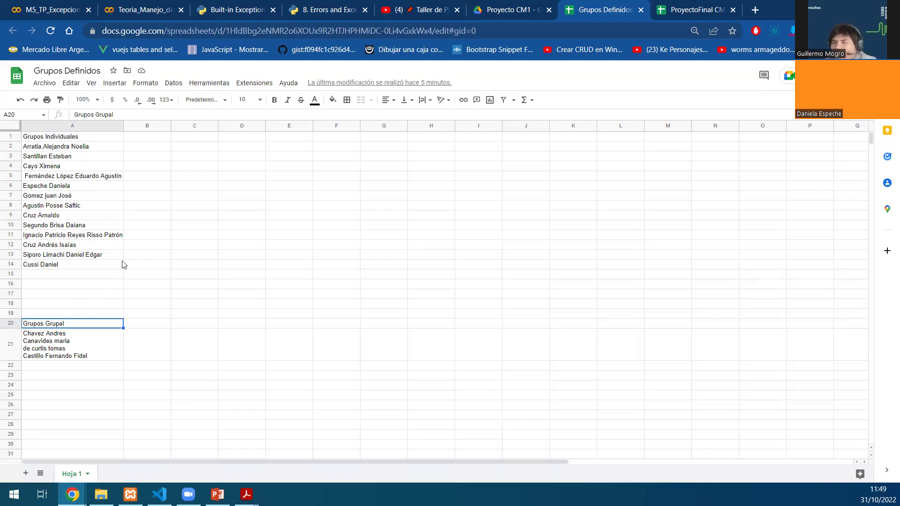
click(98, 353)
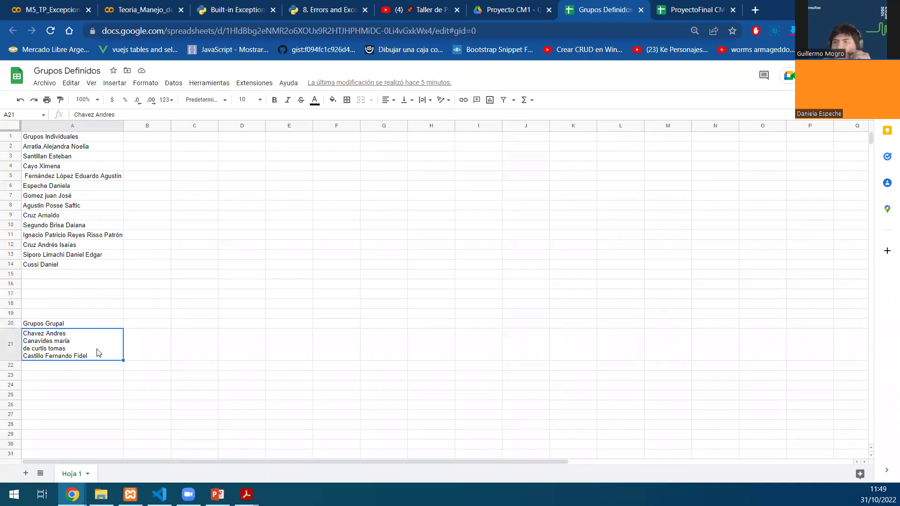
click(52, 277)
click(48, 287)
click(47, 295)
click(46, 305)
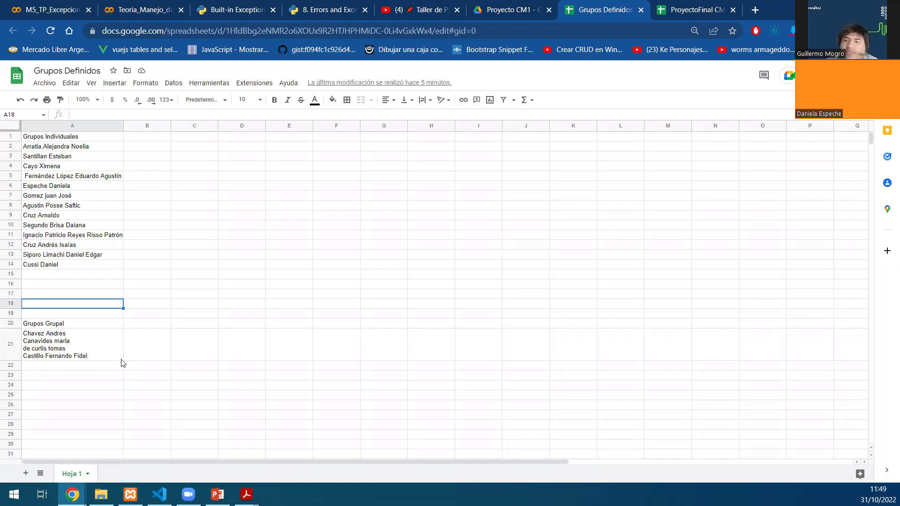
double_click(105, 363)
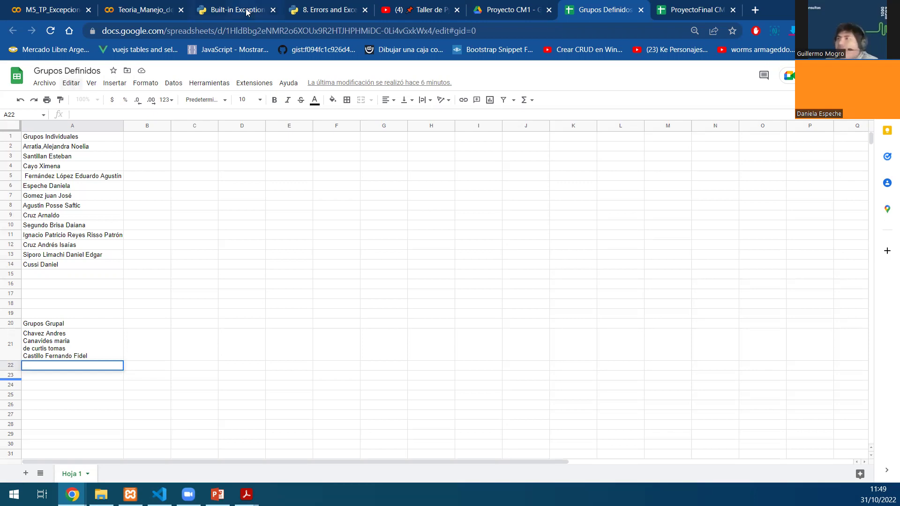
- Share the Proyecto CM1 folder with anyone who has the link as Editor and copy its link
click(497, 9)
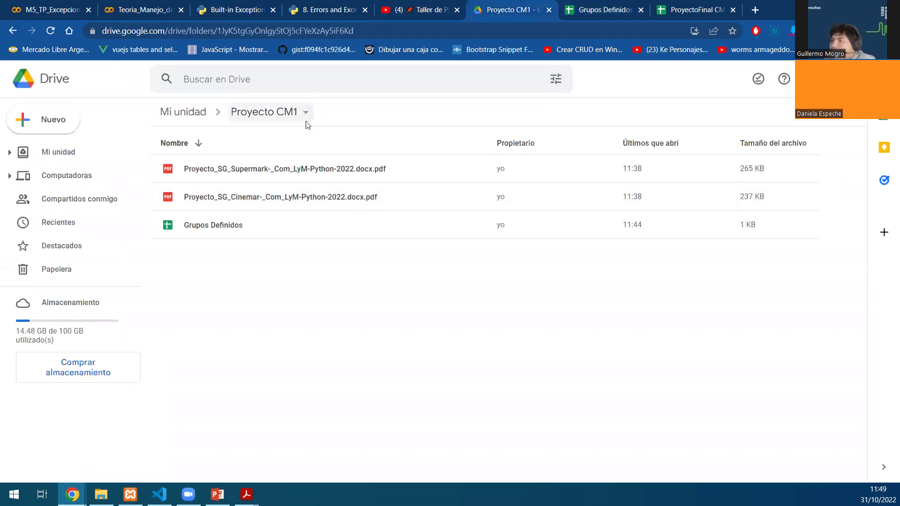
click(306, 118)
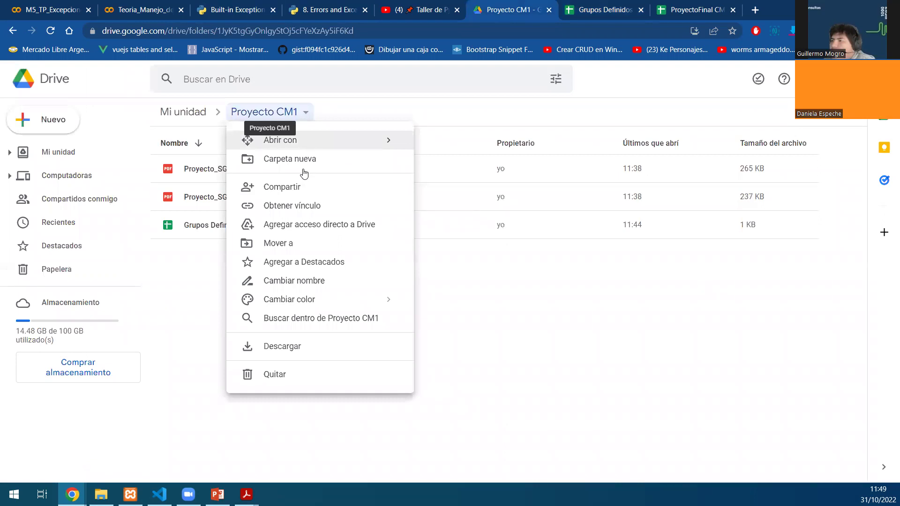
click(303, 189)
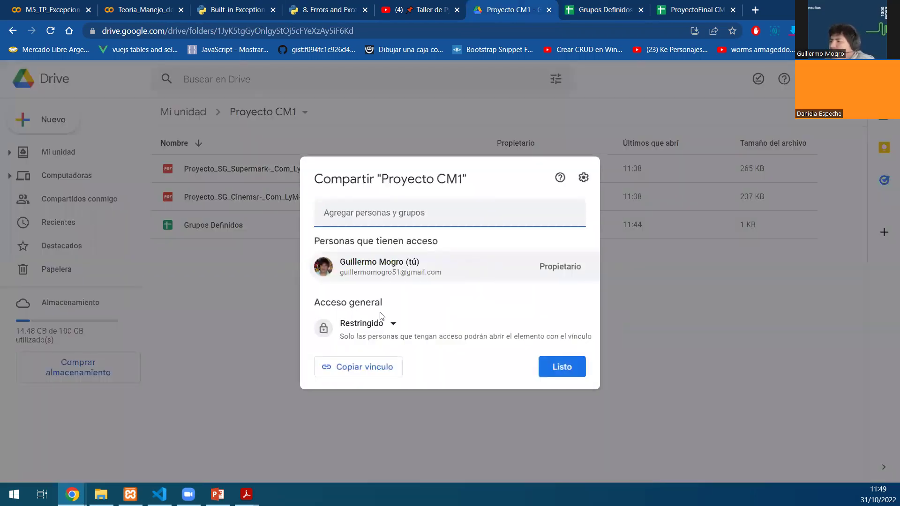
click(381, 325)
click(408, 378)
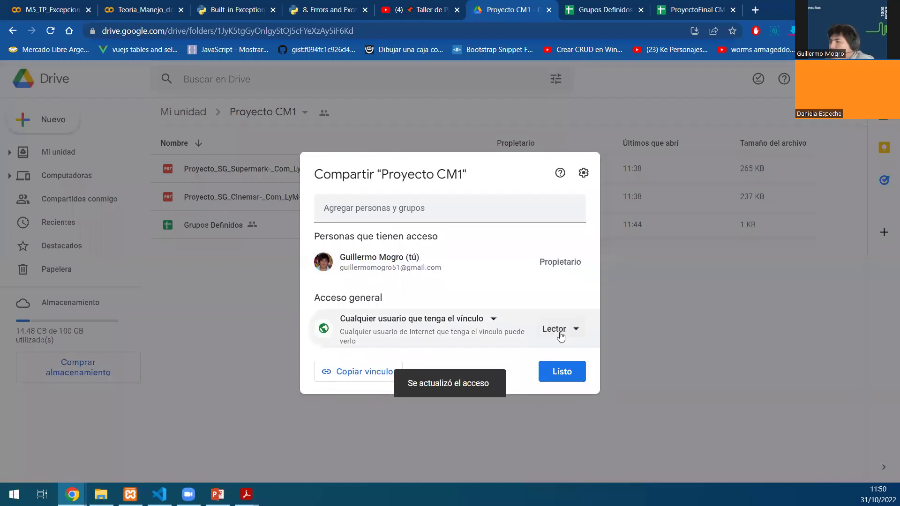
click(560, 332)
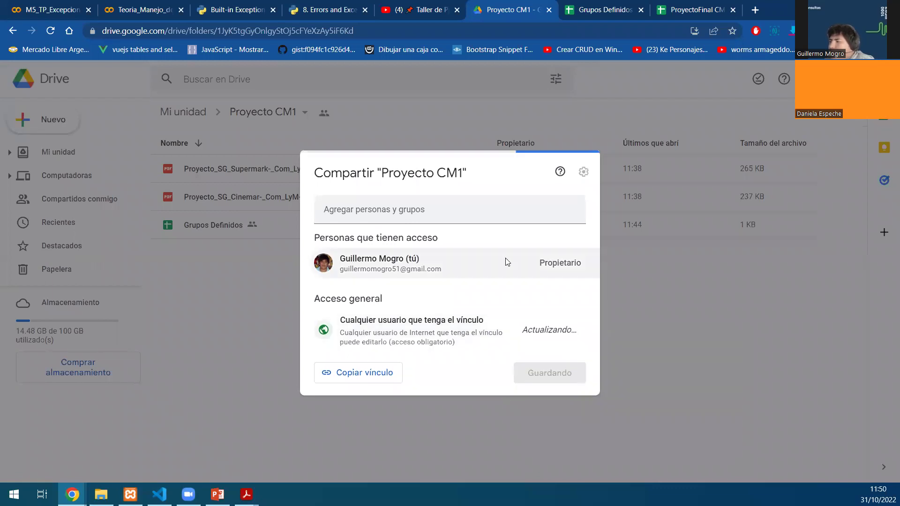
click(324, 380)
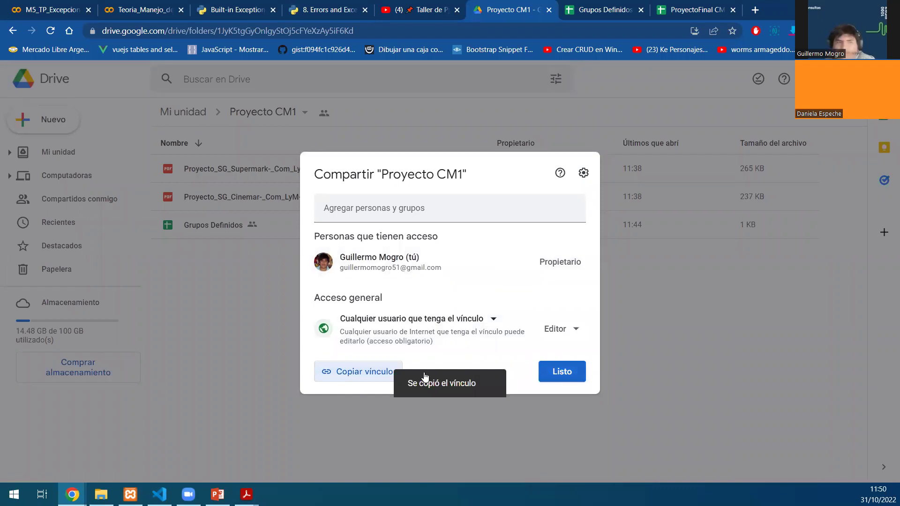
click(563, 369)
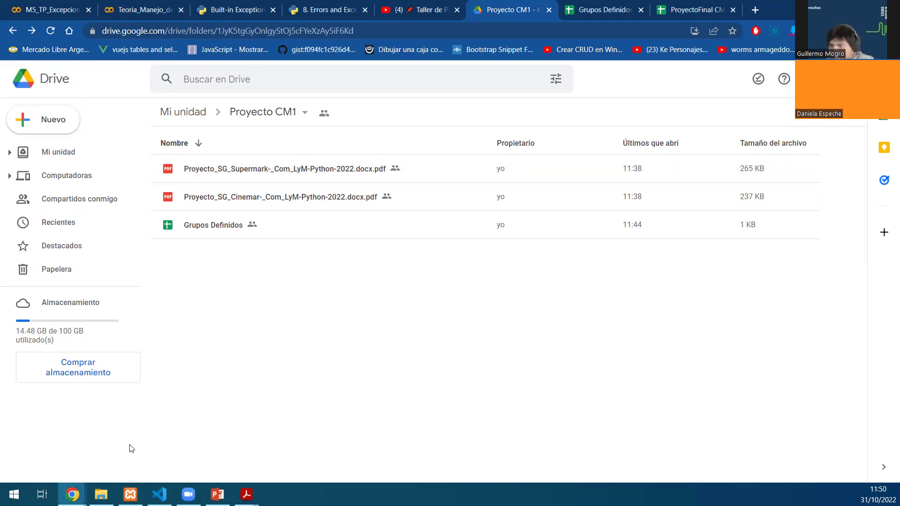
- Make a copy of Proyecto.pptx in Mi unidad and reload the file list
click(101, 495)
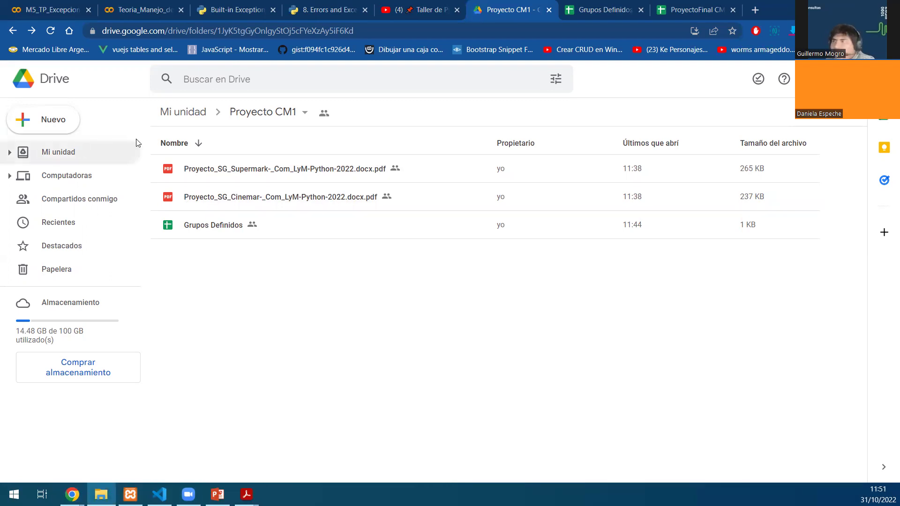
click(198, 118)
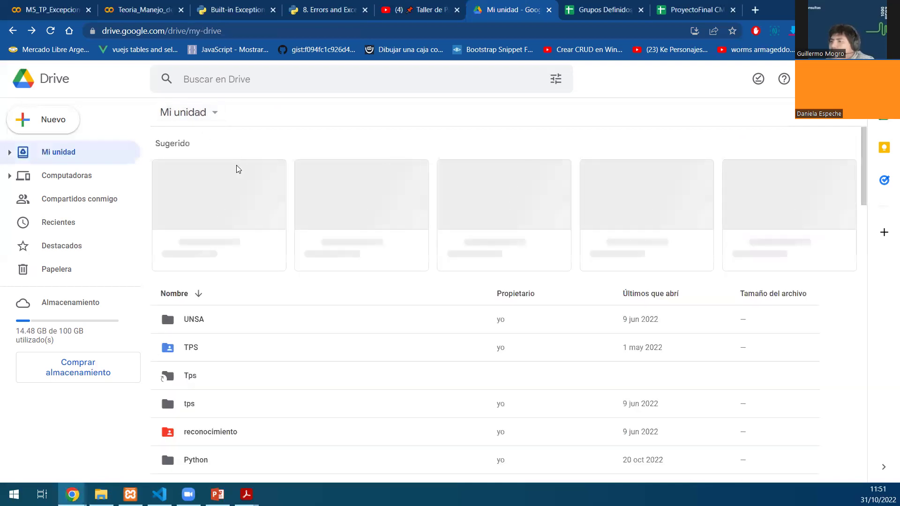
scroll(262, 259, down, 7)
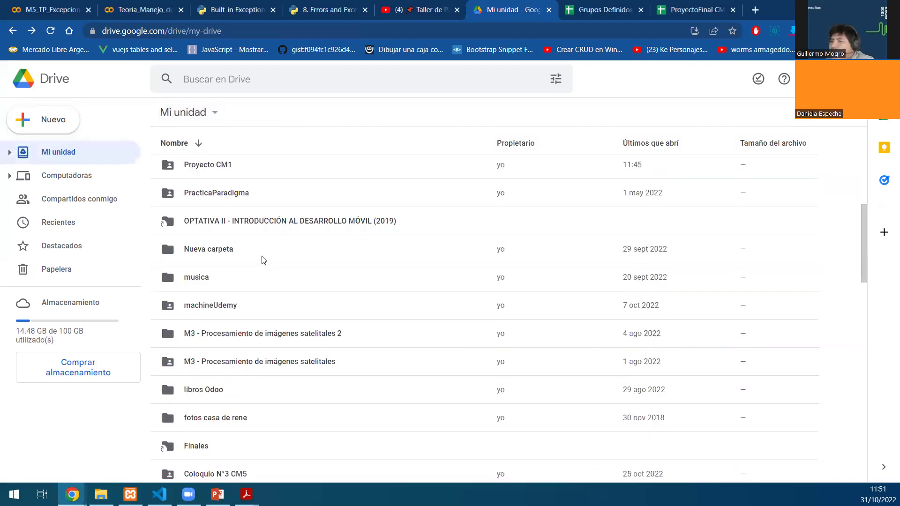
scroll(263, 260, down, 15)
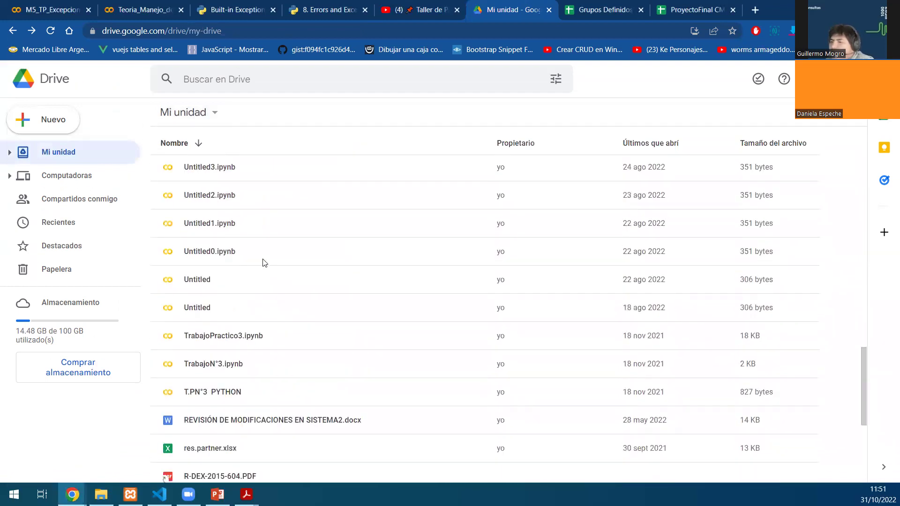
scroll(264, 262, down, 6)
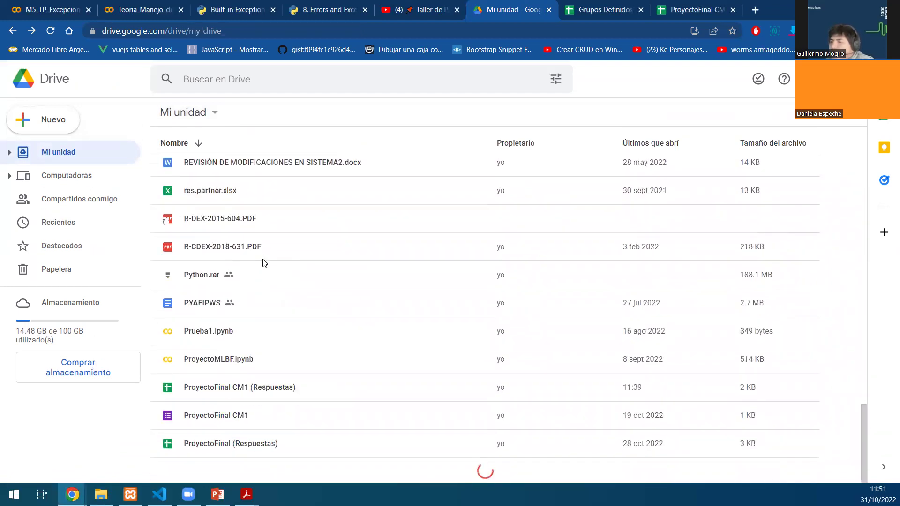
scroll(263, 262, down, 4)
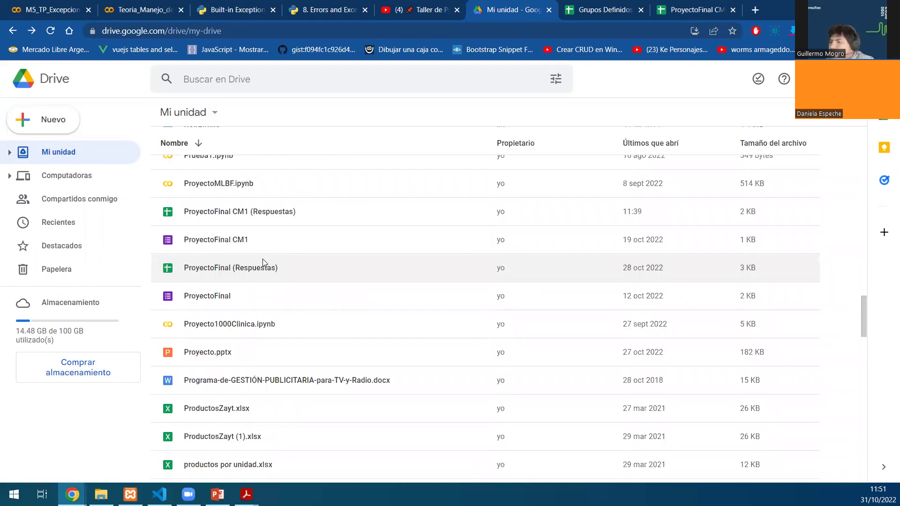
click(217, 356)
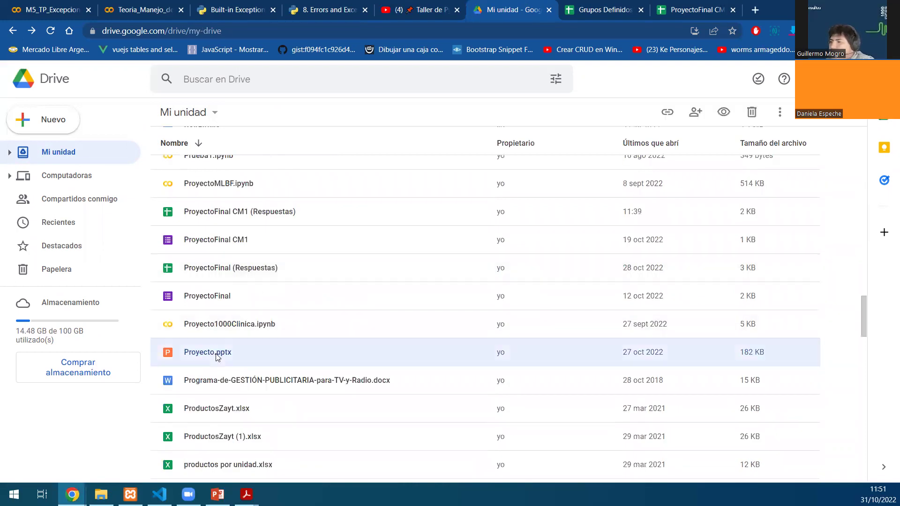
right_click(217, 358)
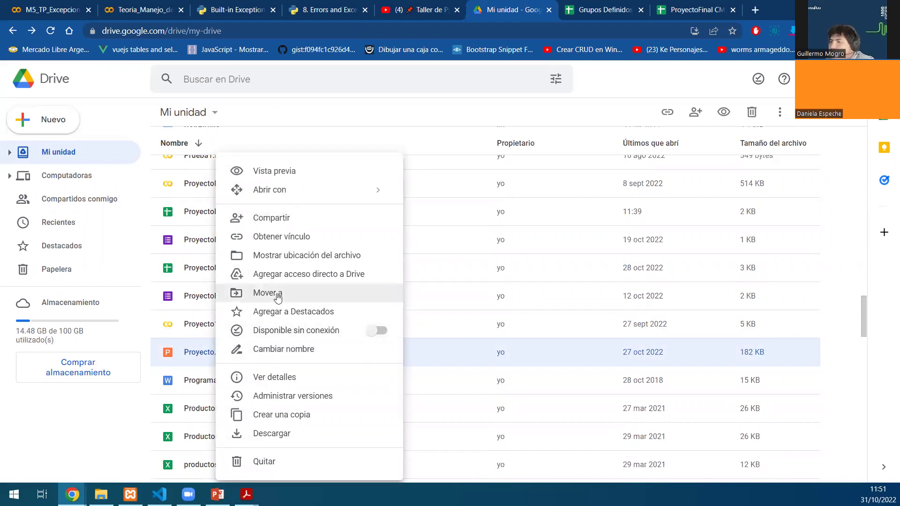
click(291, 418)
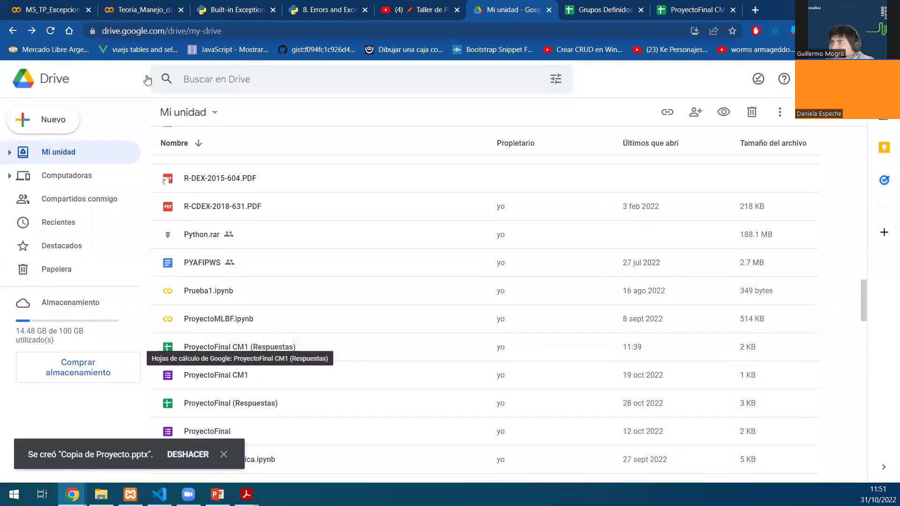
click(50, 32)
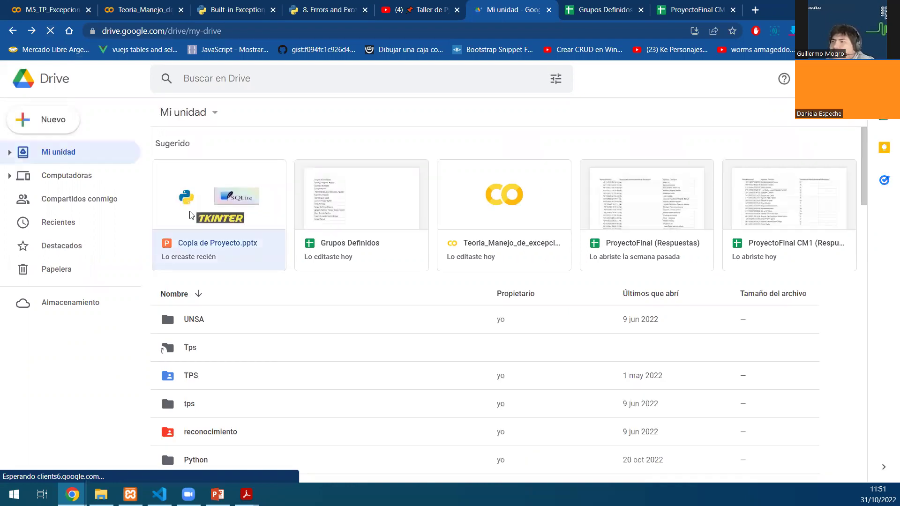
right_click(190, 214)
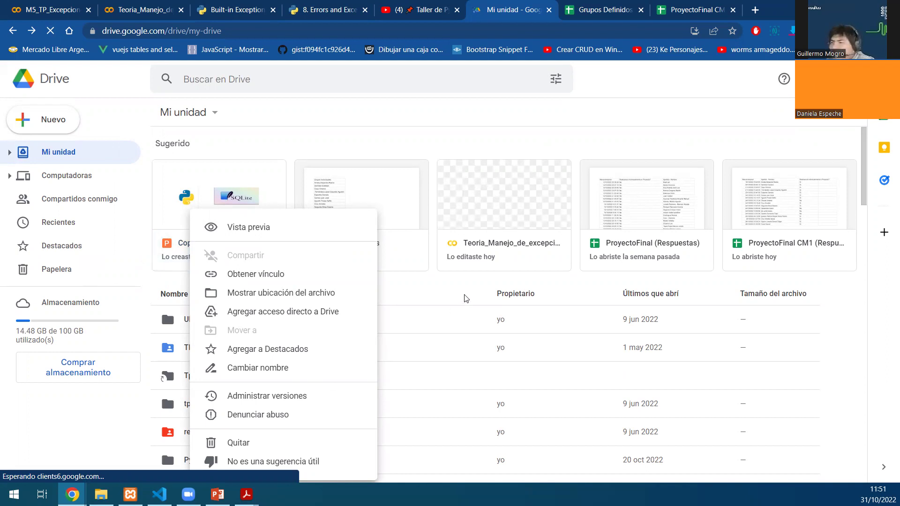
scroll(352, 323, down, 1)
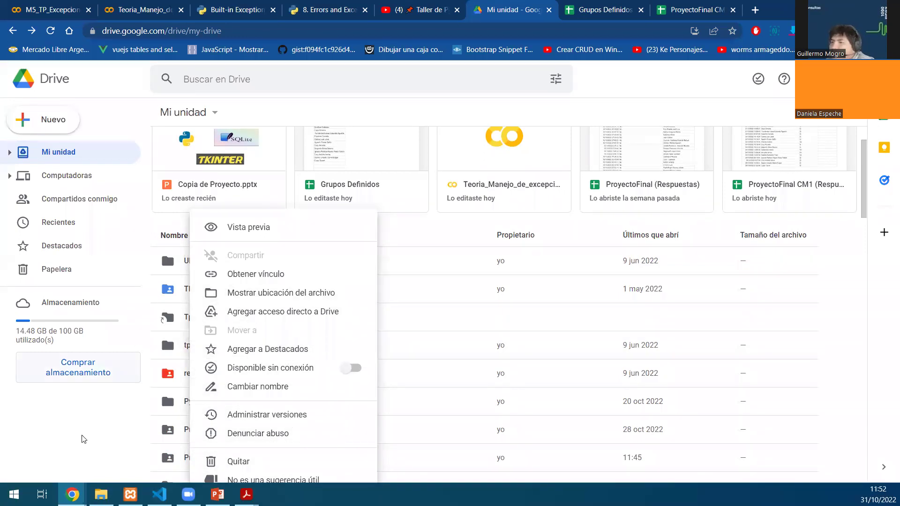
click(173, 360)
- Locate Copia de Proyecto.pptx in the Mi unidad file list
scroll(172, 365, down, 12)
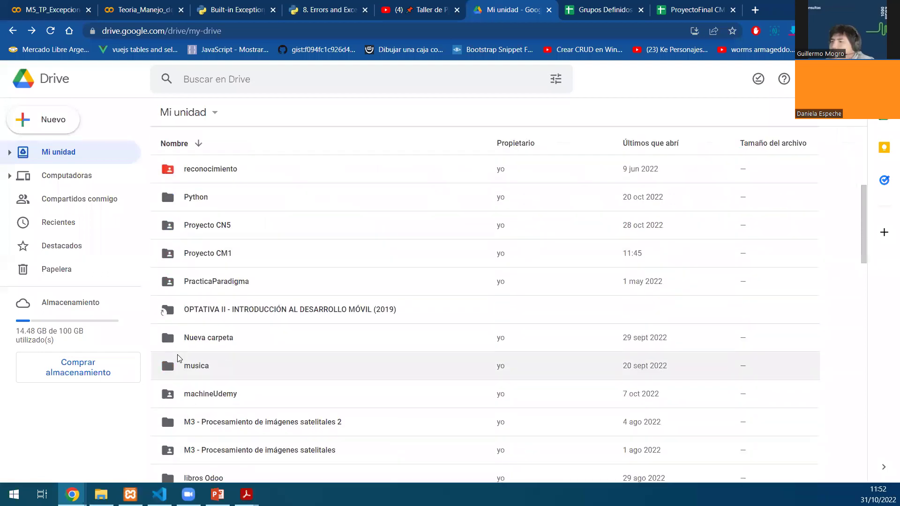
scroll(179, 357, down, 10)
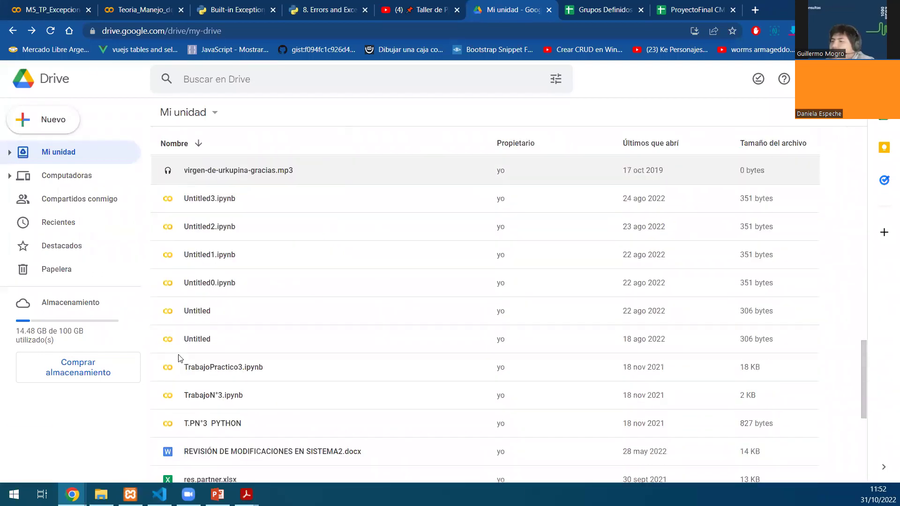
scroll(180, 357, down, 10)
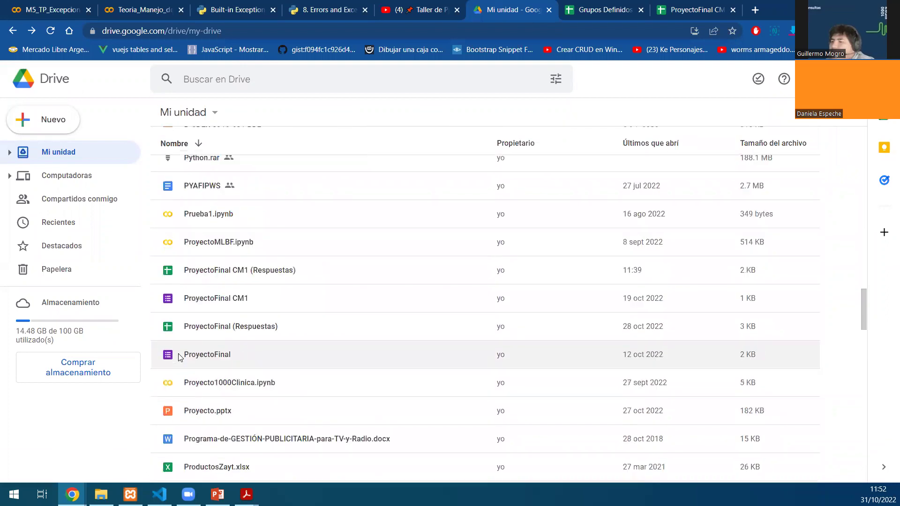
scroll(180, 357, down, 9)
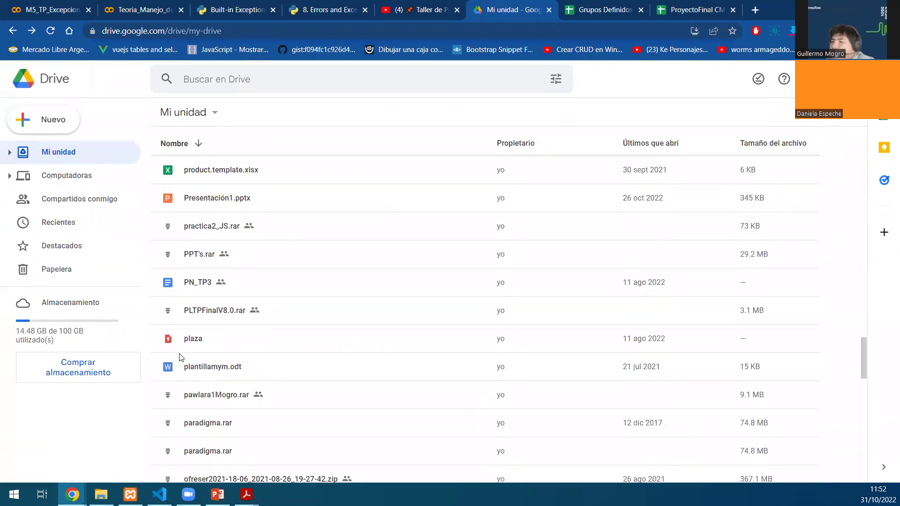
scroll(179, 357, down, 10)
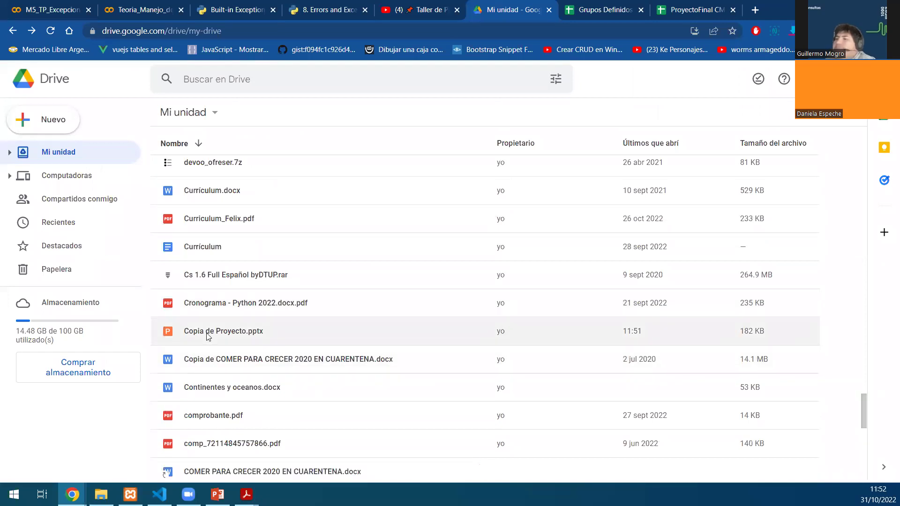
right_click(212, 334)
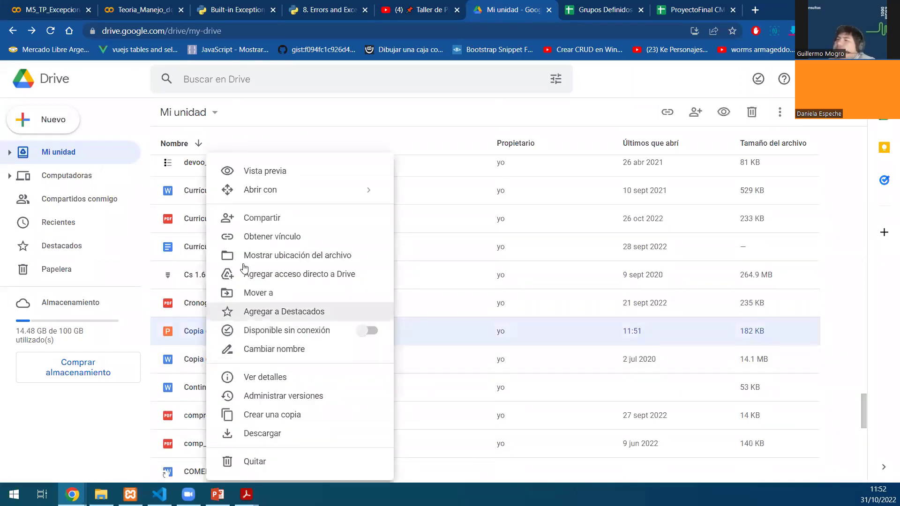
click(243, 292)
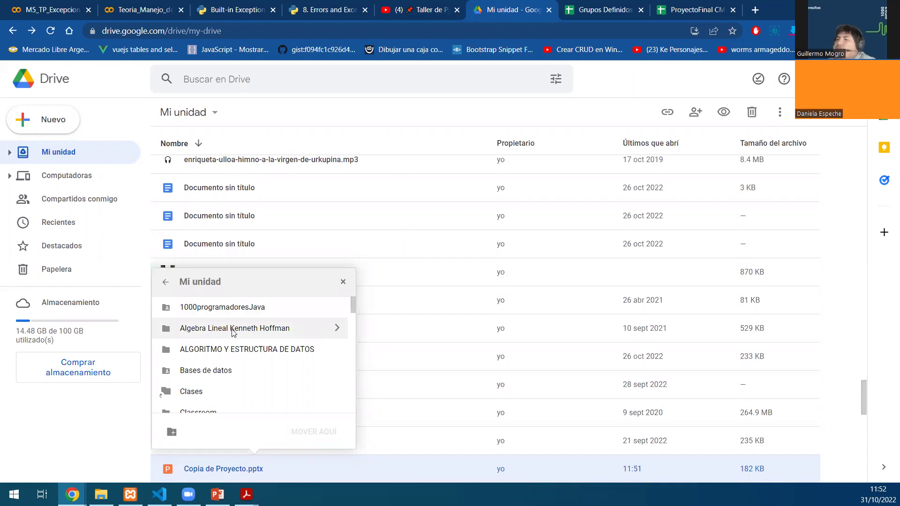
scroll(233, 332, down, 3)
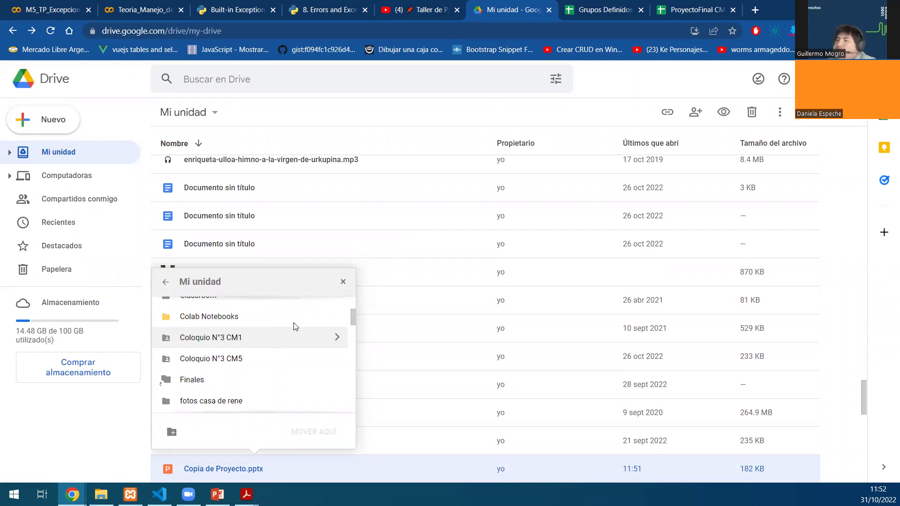
scroll(295, 326, up, 3)
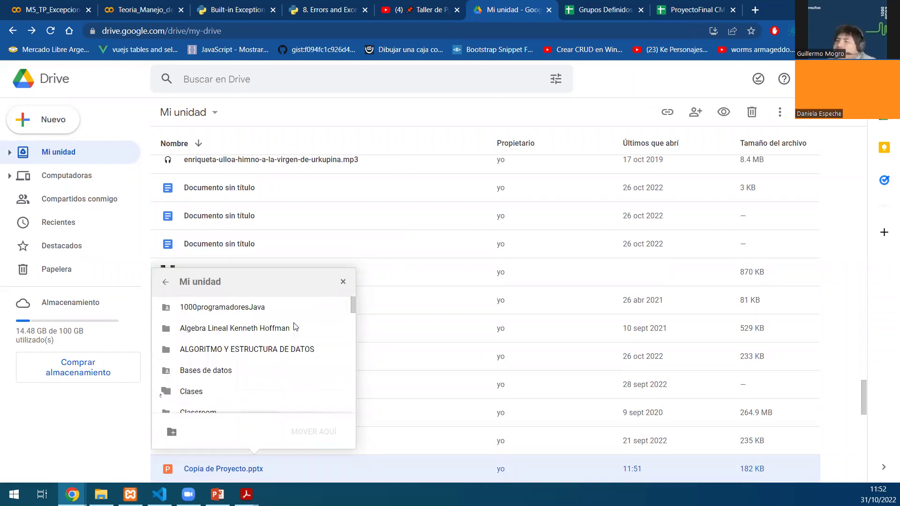
scroll(295, 326, up, 4)
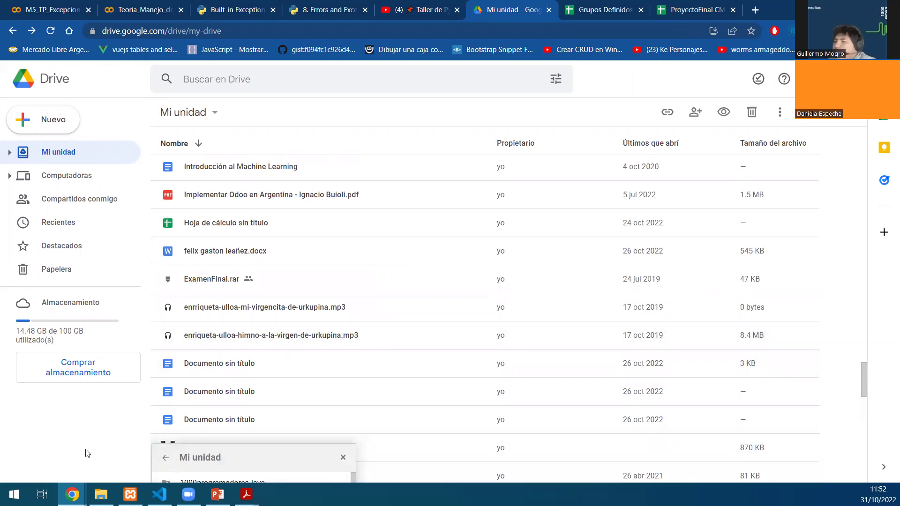
key(Escape)
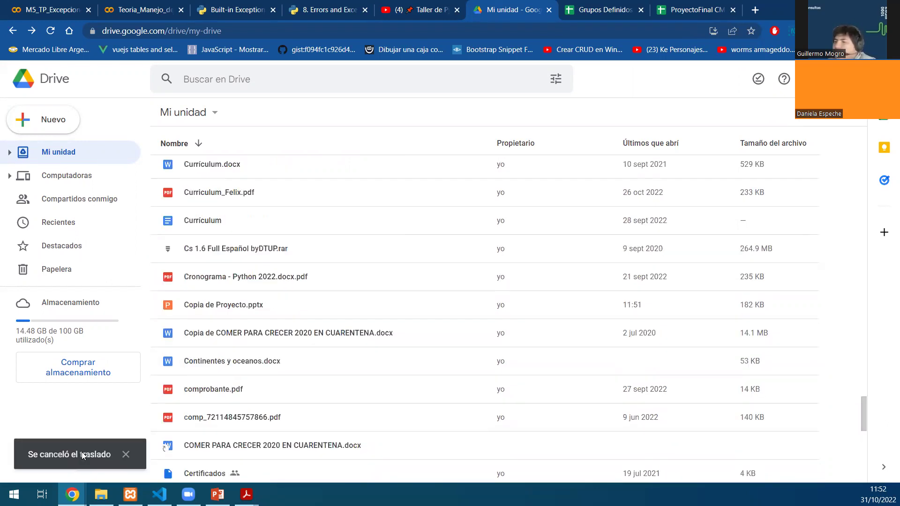
- Move Copia de Proyecto.pptx from Mi unidad into the Proyecto CM1 folder, accepting the access change
right_click(229, 303)
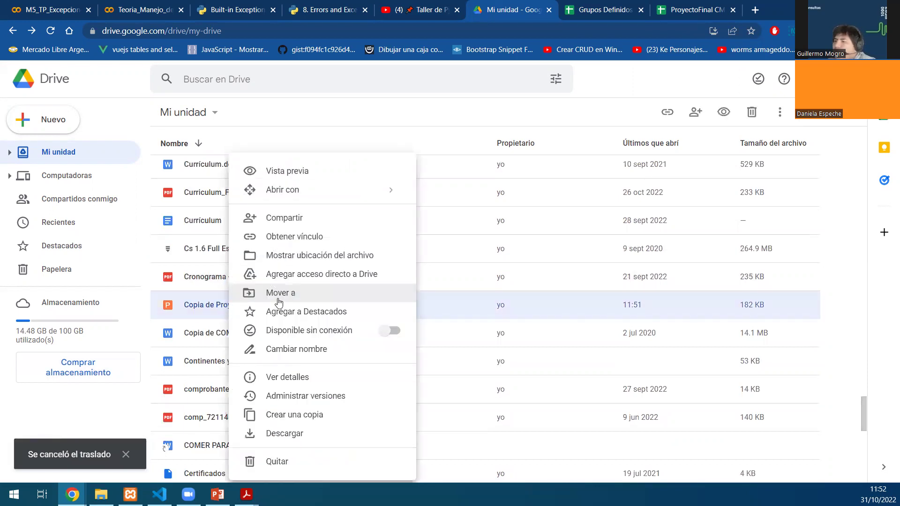
scroll(279, 300, up, 3)
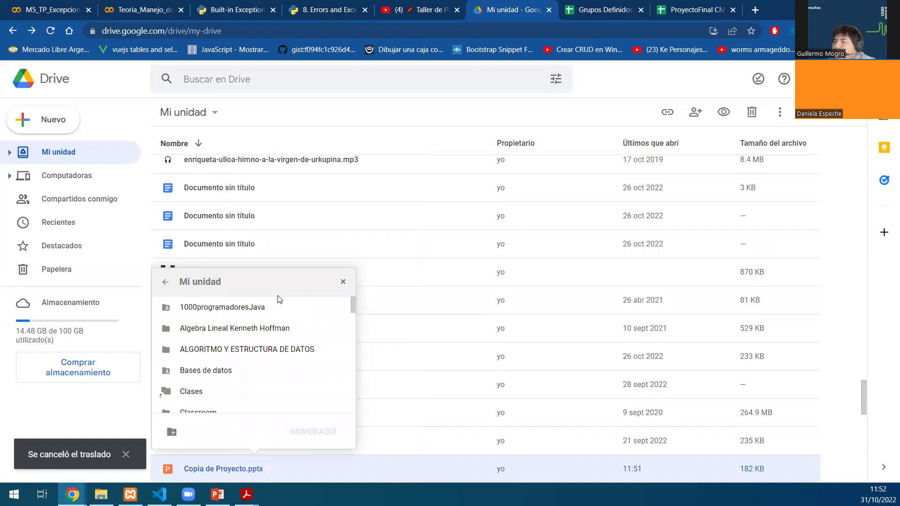
scroll(260, 338, down, 3)
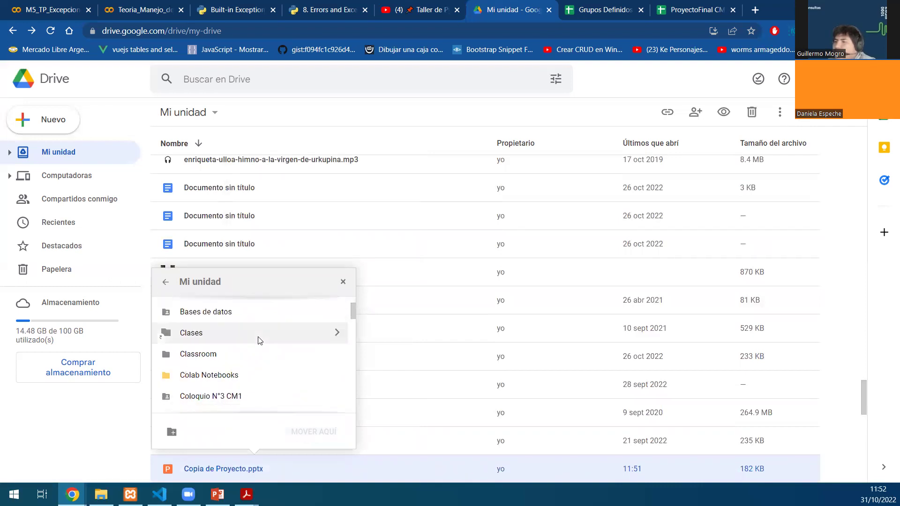
scroll(259, 340, down, 2)
scroll(257, 338, down, 3)
scroll(259, 341, down, 5)
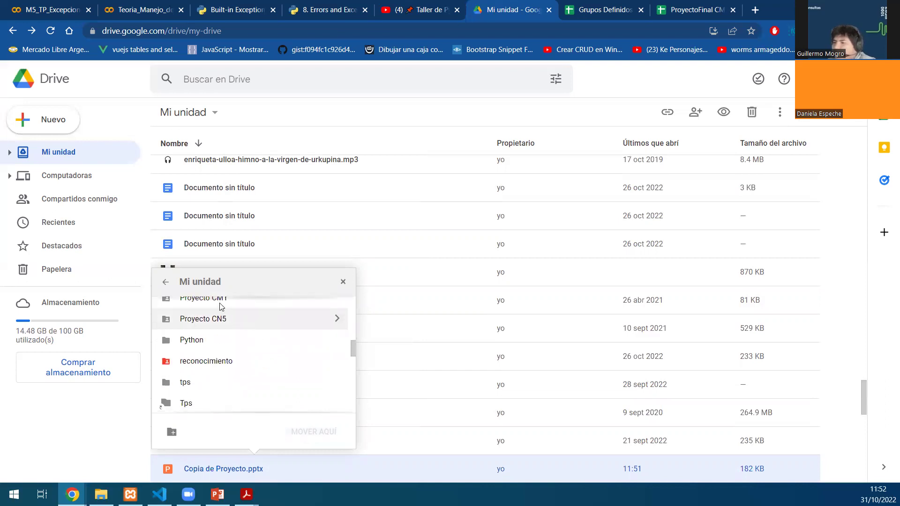
click(222, 307)
click(318, 436)
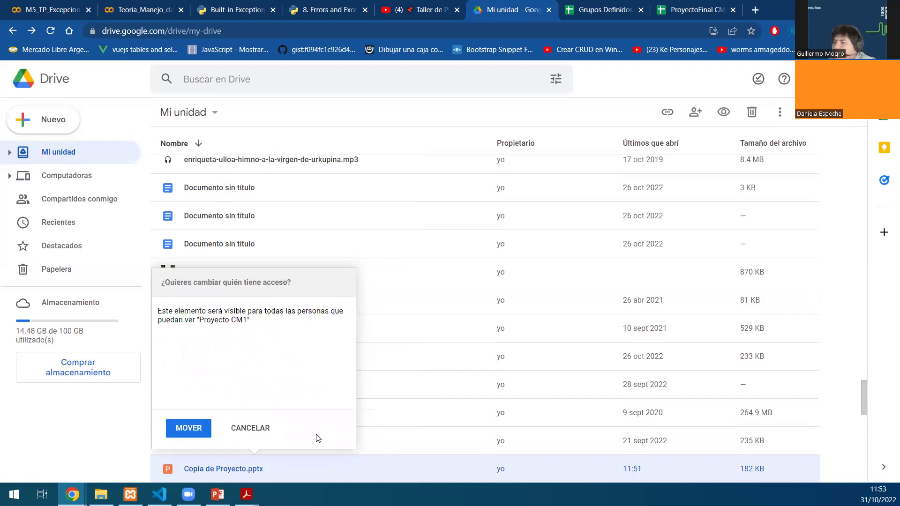
click(187, 433)
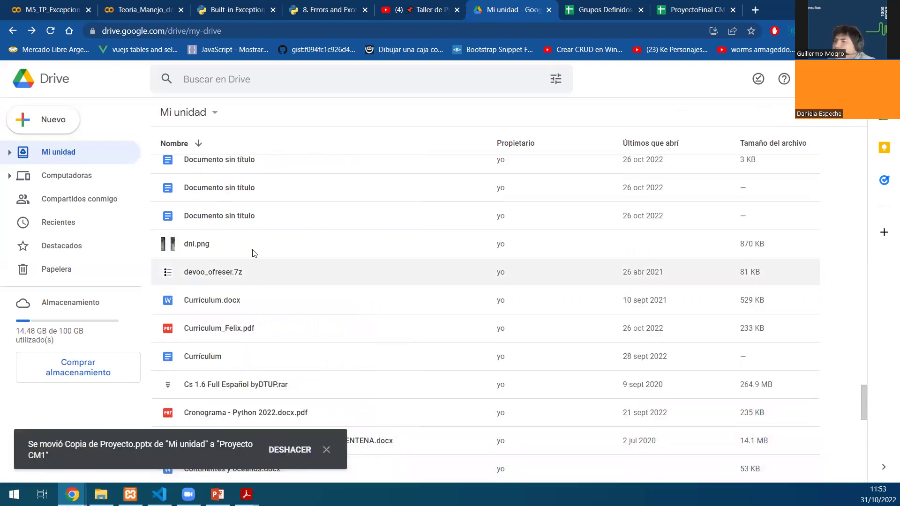
- Search Drive for "proyecto" and open the Proyecto CM1 folder
click(235, 81)
text(proyecto)
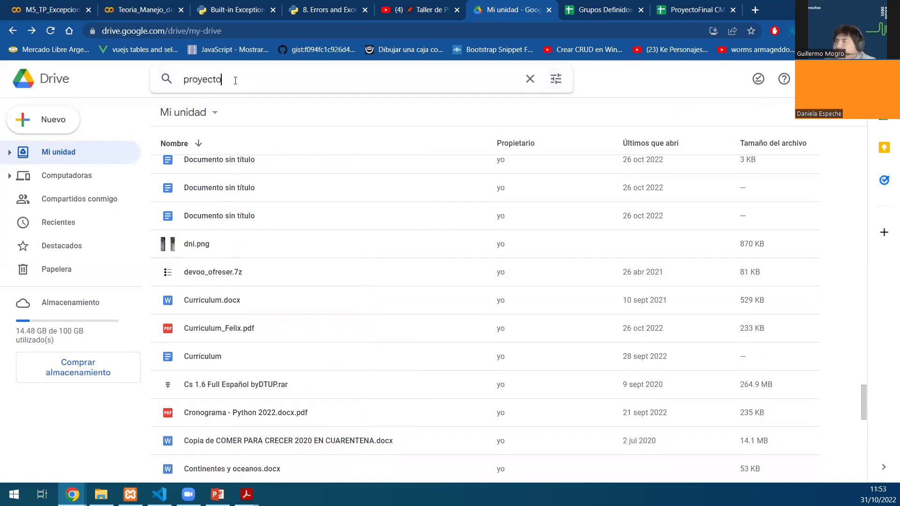
click(223, 136)
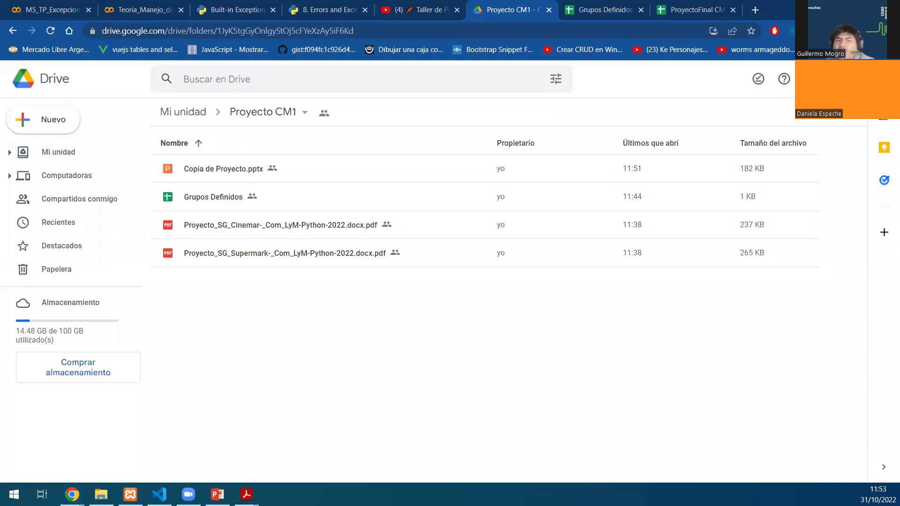
click(269, 357)
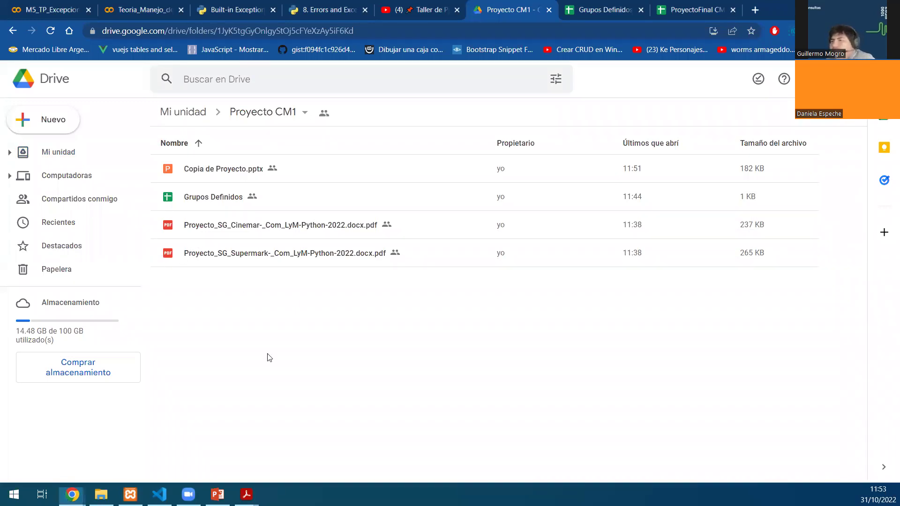
- Rename Copia de Proyecto.pptx in the Proyecto CM1 folder as Proyecto.pptx and open the presentation
right_click(203, 172)
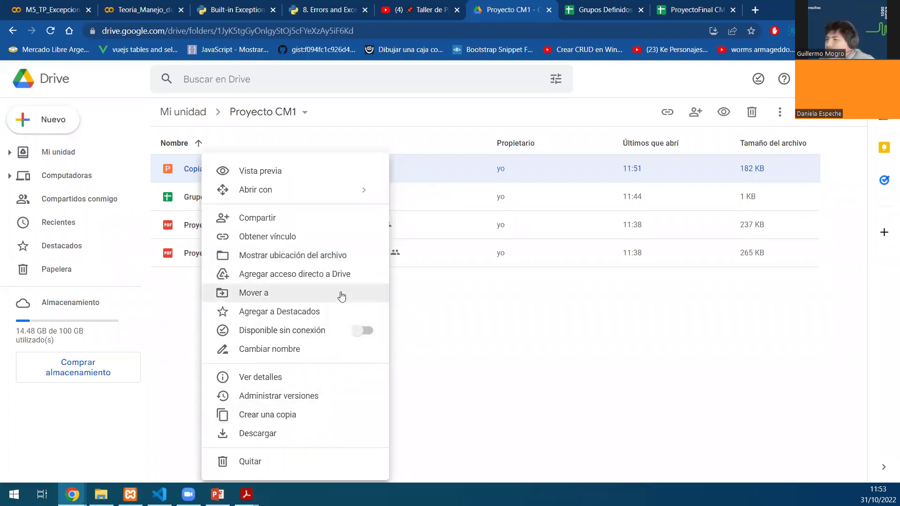
click(319, 349)
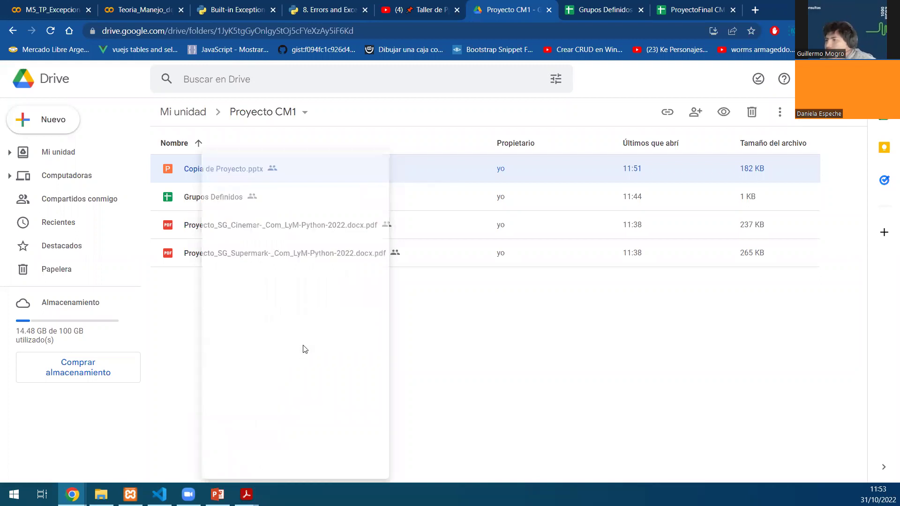
key(Left)
key(Right)
key(Right)
key(Right)
key(Right)
key(Right)
key(Right)
key(Right)
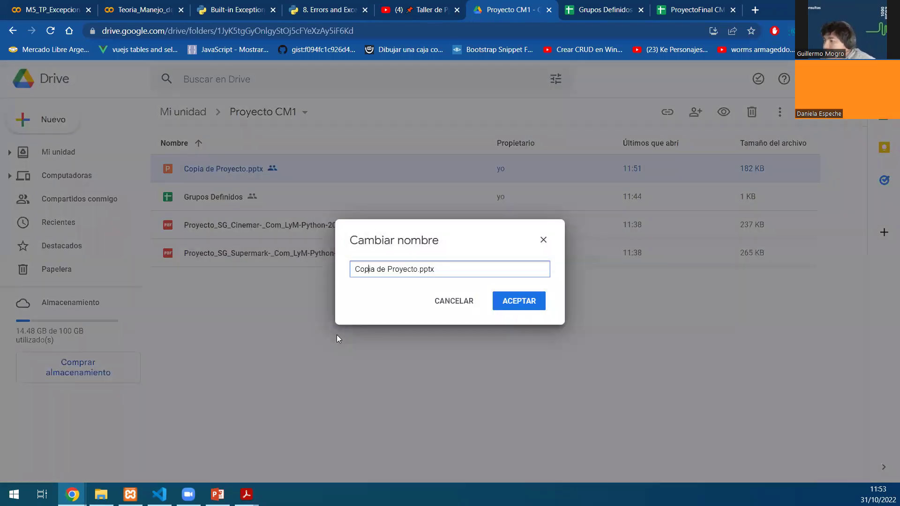
key(BackSpace)
key(BackSpace)
key(BackSpace)
key(BackSpace)
key(BackSpace)
key(BackSpace)
key(BackSpace)
key(BackSpace)
key(BackSpace)
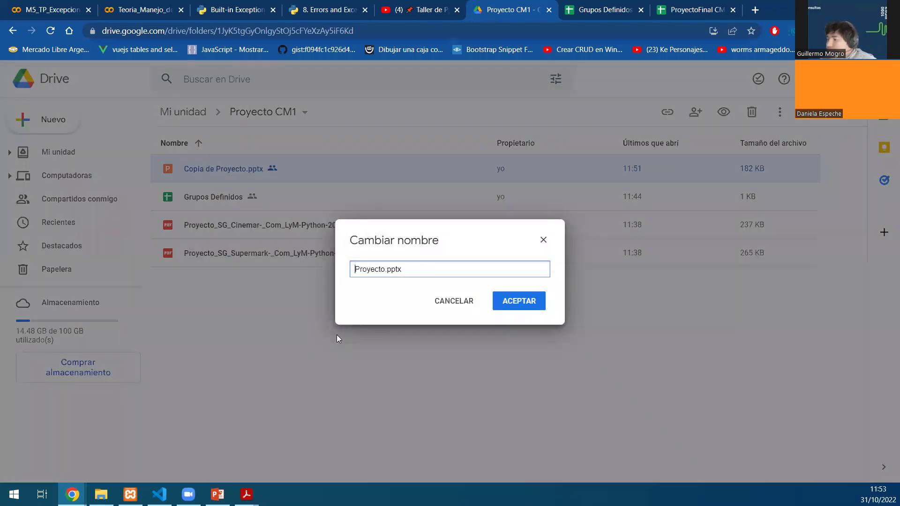
click(506, 299)
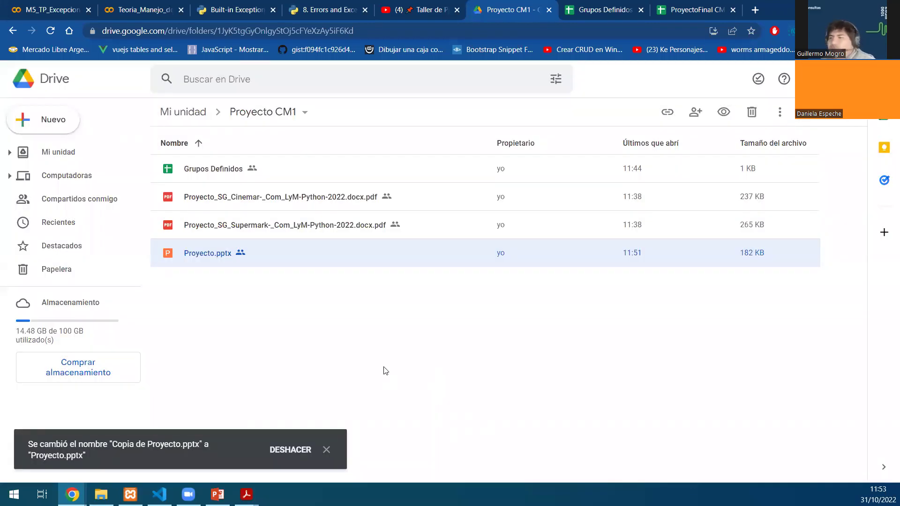
double_click(271, 263)
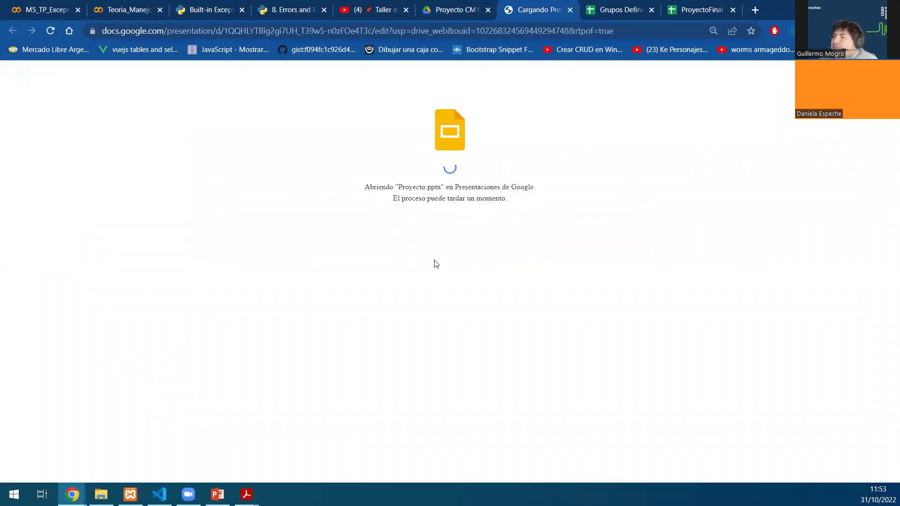